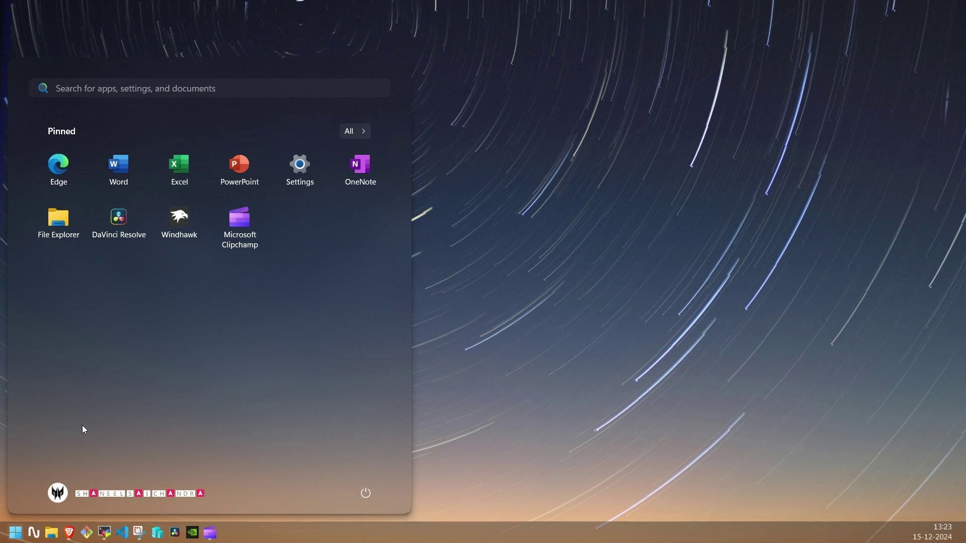
- Launch Chrome, load learnwithshaneel.net/server2/ and bring up the Splunk Settings menu
{"action": "type", "text": "chr"}
{"action": "key", "text": "Return"}
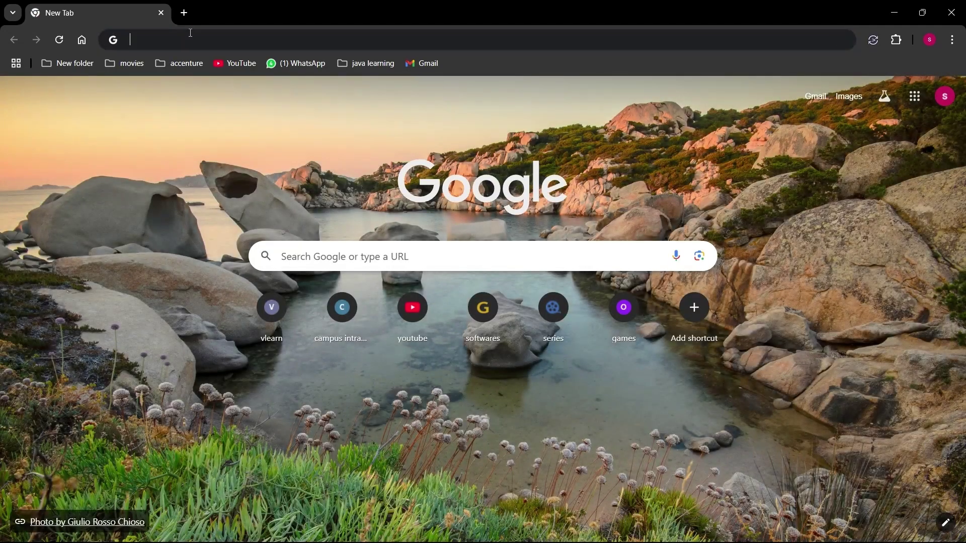
{"action": "left_click", "coordinate": [191, 34]}
{"action": "type", "text": "learnwithshaneel.net"}
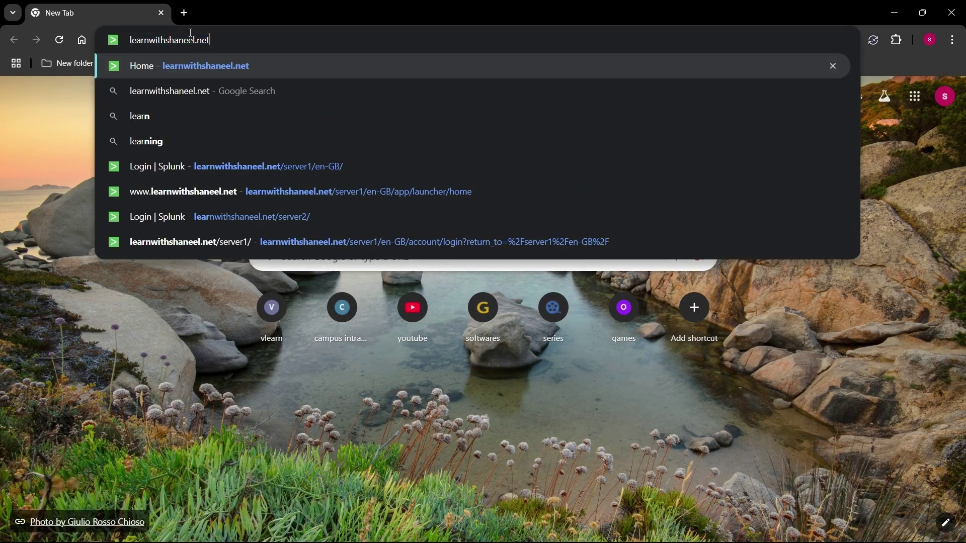
{"action": "type", "text": "/se"}
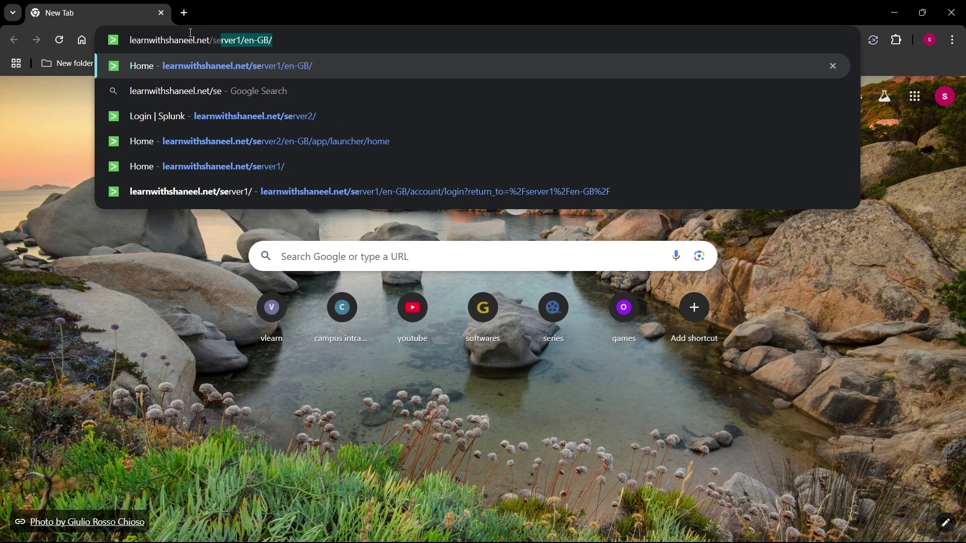
{"action": "type", "text": "rver2/"}
{"action": "key", "text": "Return"}
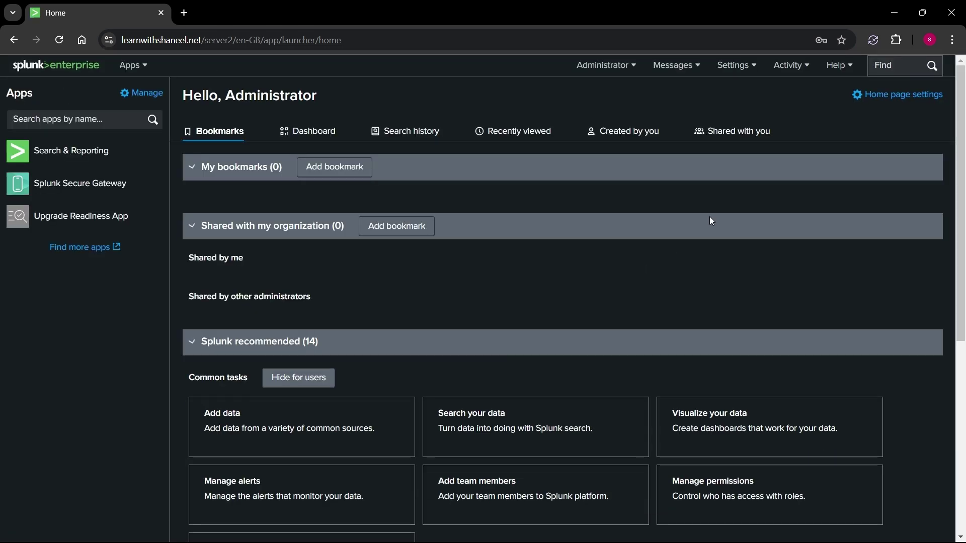
{"action": "left_click", "coordinate": [733, 66]}
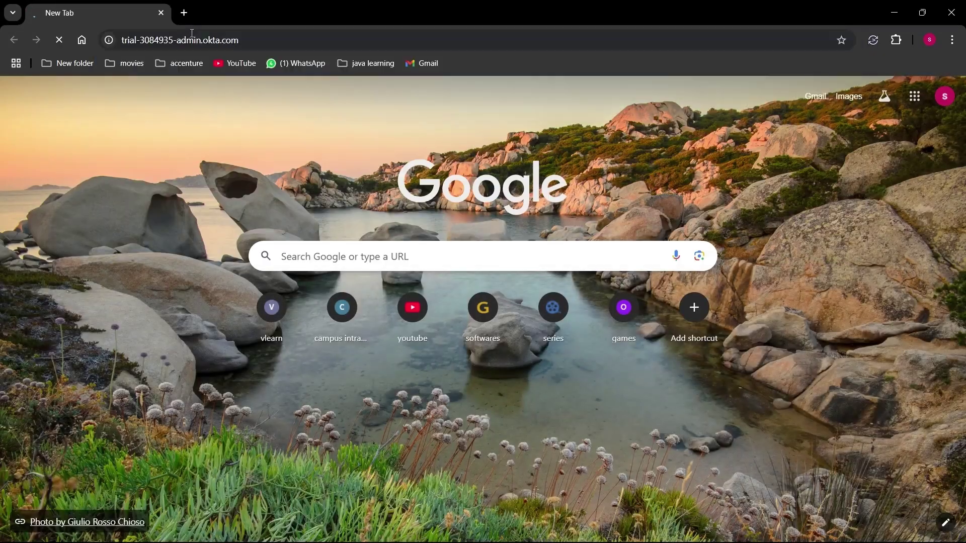
- Sign in to Okta with the prefilled username, the account password and an Okta Verify push
{"action": "left_click", "coordinate": [452, 397]}
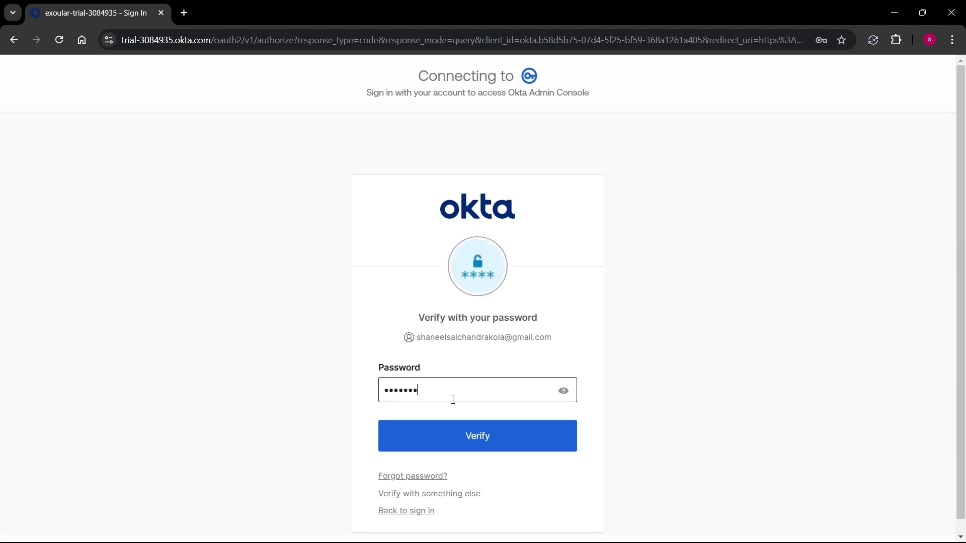
{"action": "key", "text": "Return"}
{"action": "left_click", "coordinate": [819, 241]}
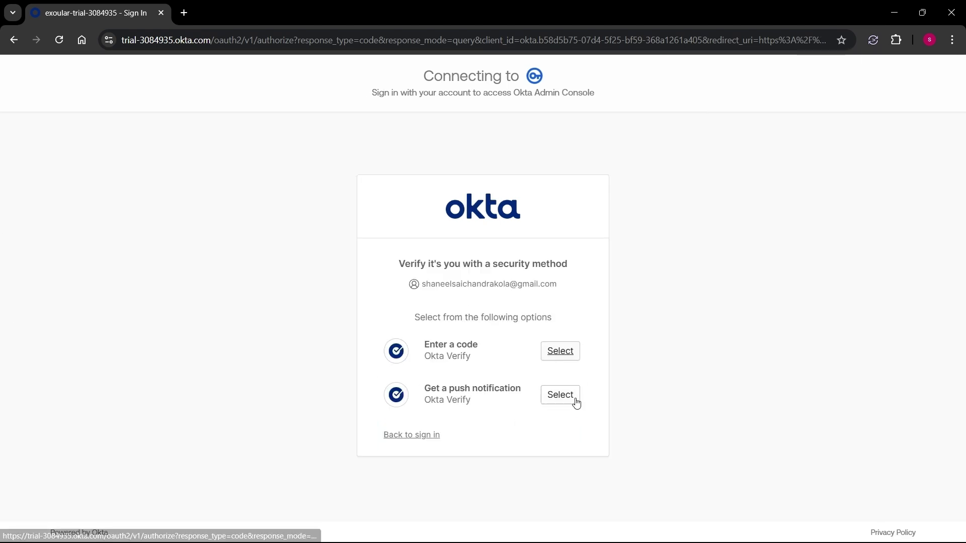
{"action": "left_click", "coordinate": [570, 399]}
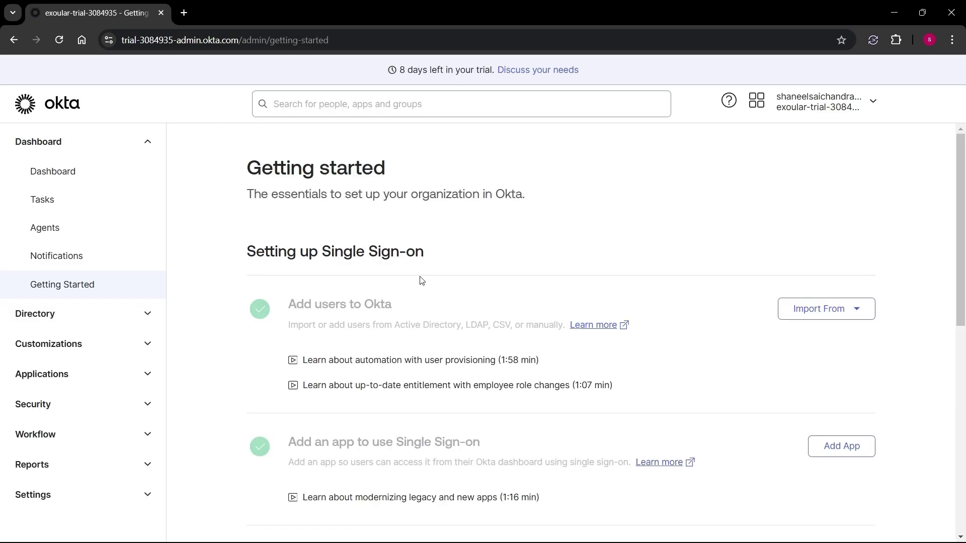
{"action": "left_click", "coordinate": [861, 111]}
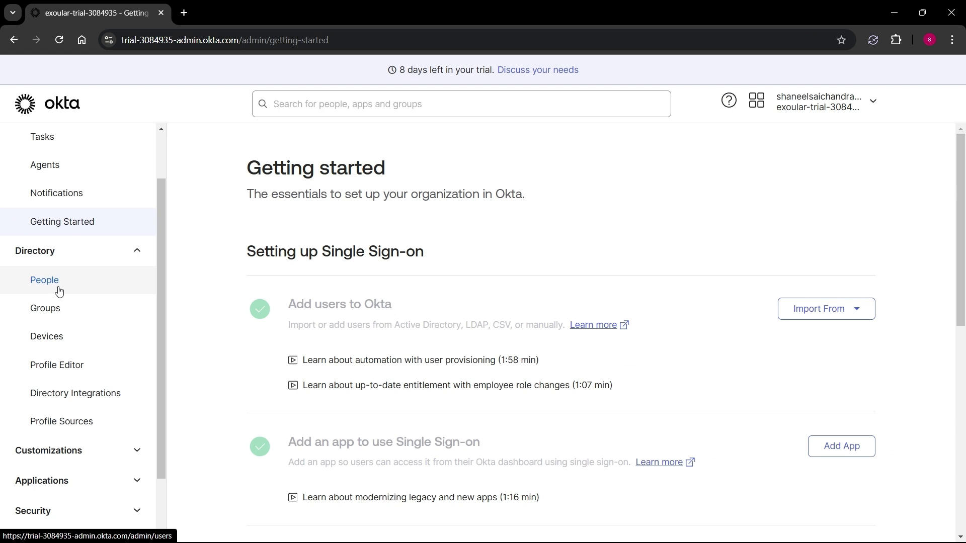
- Add user 'splunk admin', activated now with an admin-set password and no forced change
{"action": "left_click", "coordinate": [58, 291]}
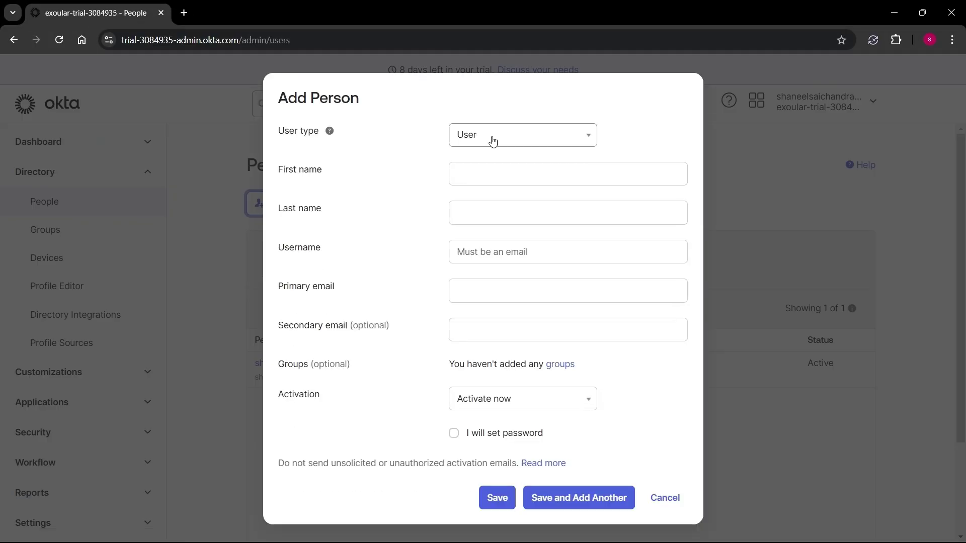
{"action": "left_click", "coordinate": [505, 166]}
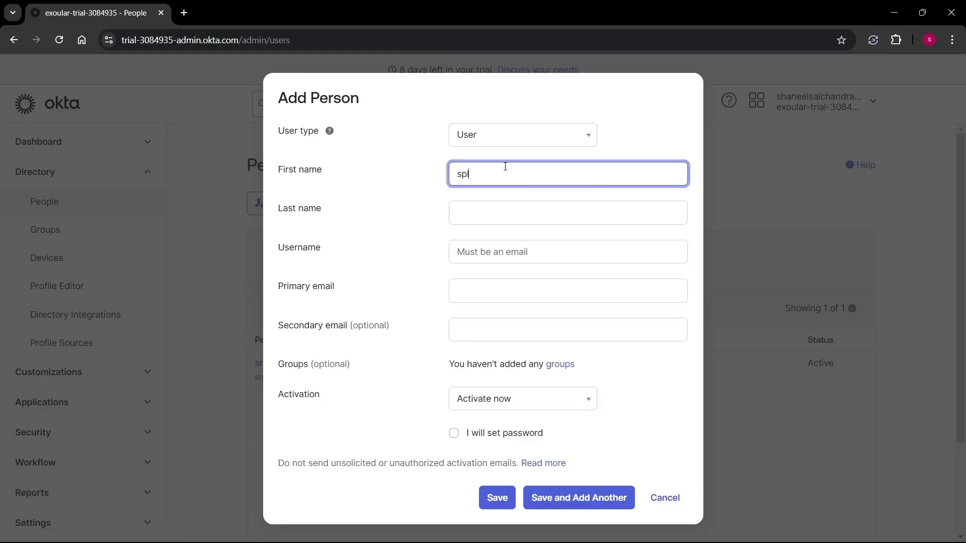
{"action": "left_click", "coordinate": [483, 211]}
{"action": "type", "text": "admin"}
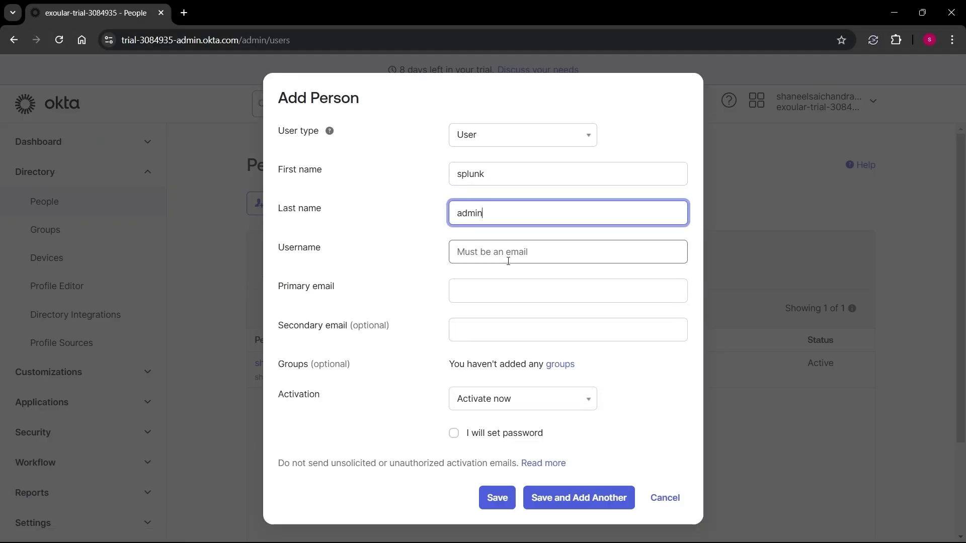
{"action": "left_click", "coordinate": [508, 260]}
{"action": "type", "text": "splunkadmin@mydomain.com"}
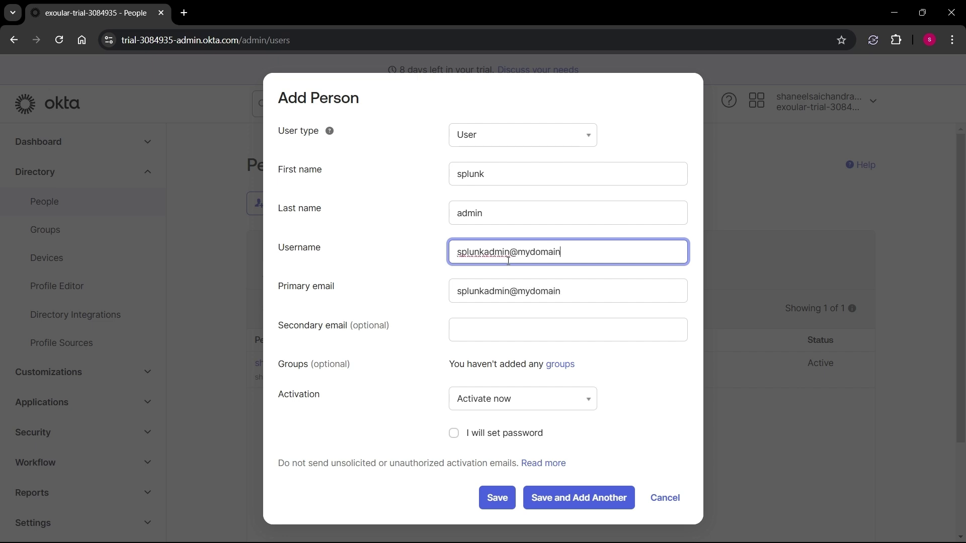
{"action": "left_click", "coordinate": [502, 402]}
{"action": "left_click", "coordinate": [463, 425]}
{"action": "left_click", "coordinate": [454, 434]}
{"action": "left_click", "coordinate": [479, 415]}
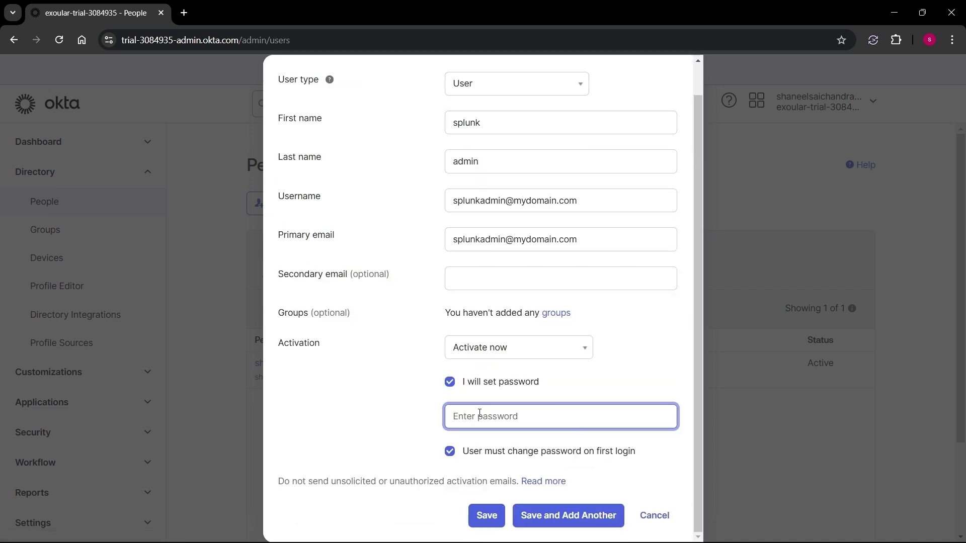
{"action": "left_click", "coordinate": [456, 454]}
{"action": "left_click", "coordinate": [494, 525]}
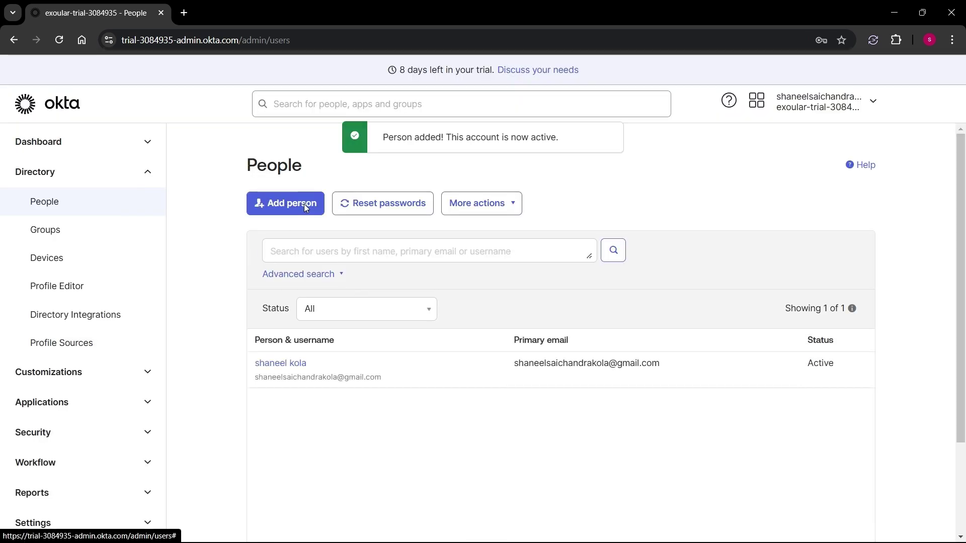
- Add user 'splunk power user', activated now with an admin-set password
{"action": "left_click", "coordinate": [305, 208]}
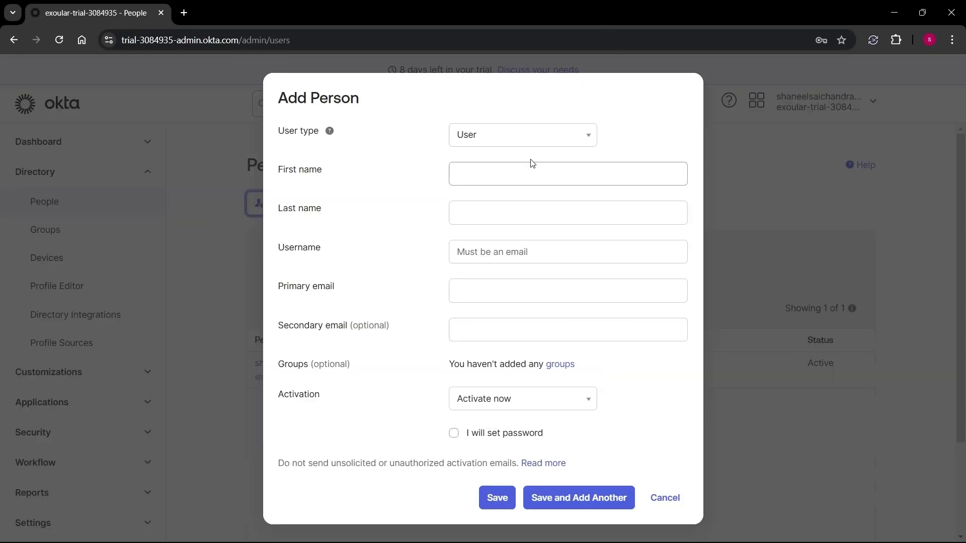
{"action": "left_click", "coordinate": [496, 176]}
{"action": "type", "text": "splunk"}
{"action": "left_click", "coordinate": [491, 217]}
{"action": "type", "text": "power user"}
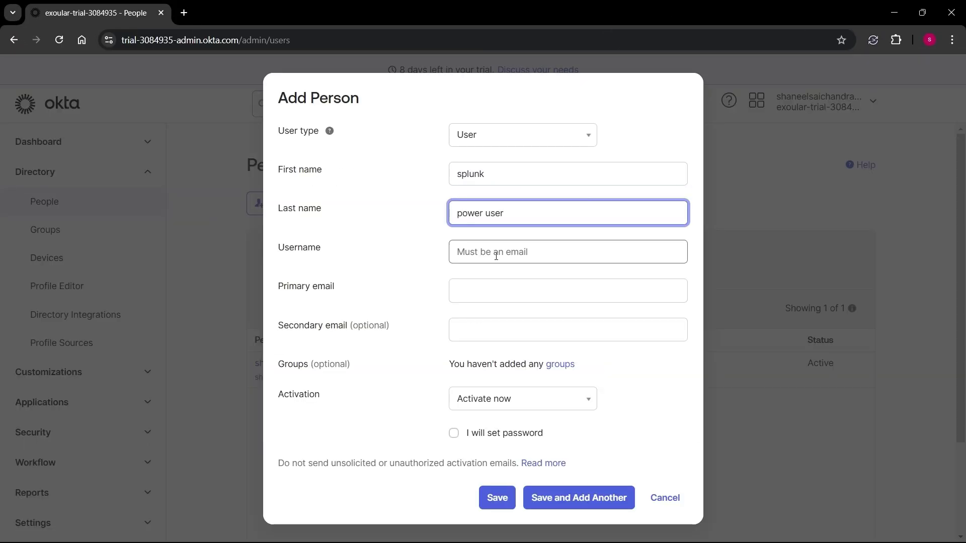
{"action": "left_click", "coordinate": [496, 255]}
{"action": "type", "text": "splunkpoweruser@mydomain.com"}
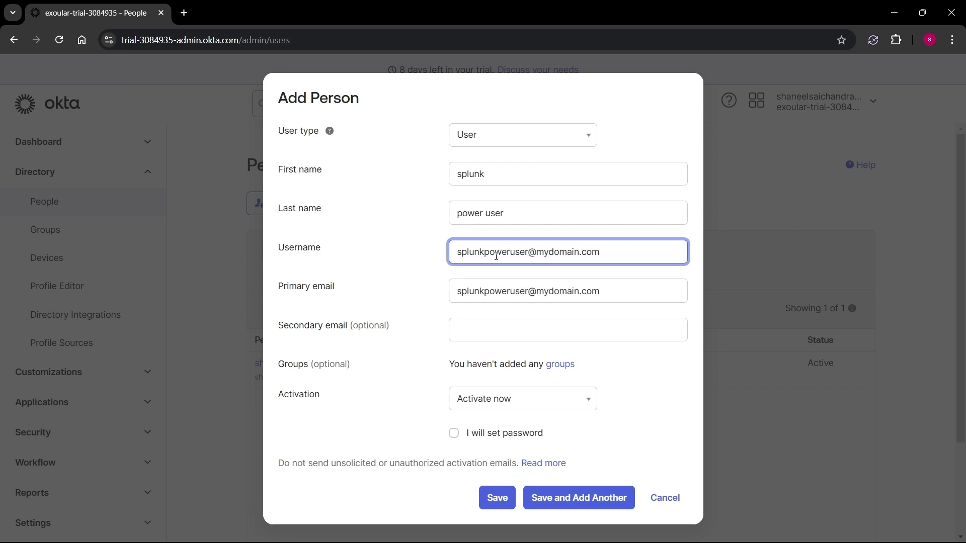
{"action": "left_click", "coordinate": [523, 398]}
{"action": "left_click", "coordinate": [492, 424]}
{"action": "left_click", "coordinate": [454, 433]}
{"action": "type", "text": "ain.com"}
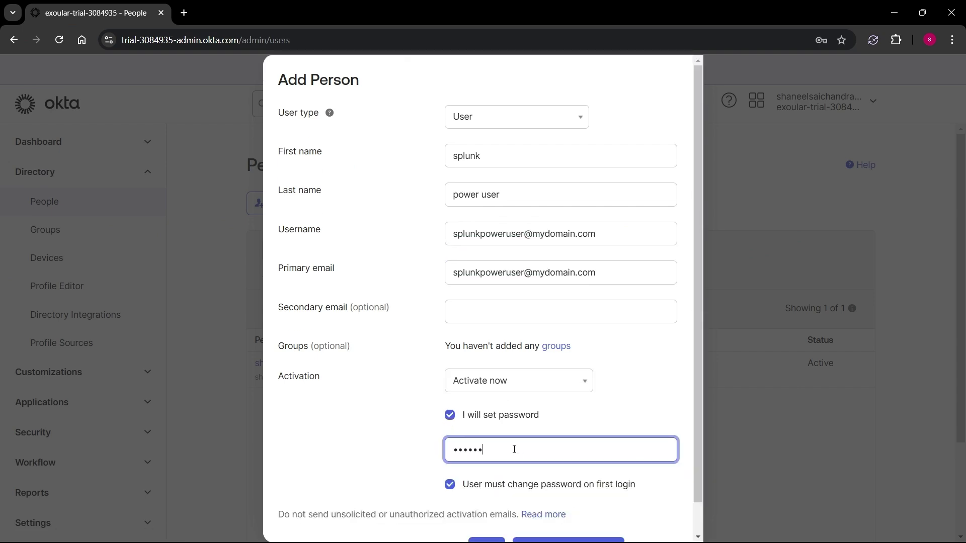
{"action": "scroll", "coordinate": [513, 450], "scroll_direction": "down", "scroll_amount": 1}
{"action": "left_click", "coordinate": [484, 515]}
- Add user 'splunk user' with an admin-set password and no forced change at first login
{"action": "left_click", "coordinate": [281, 204]}
{"action": "left_click", "coordinate": [499, 176]}
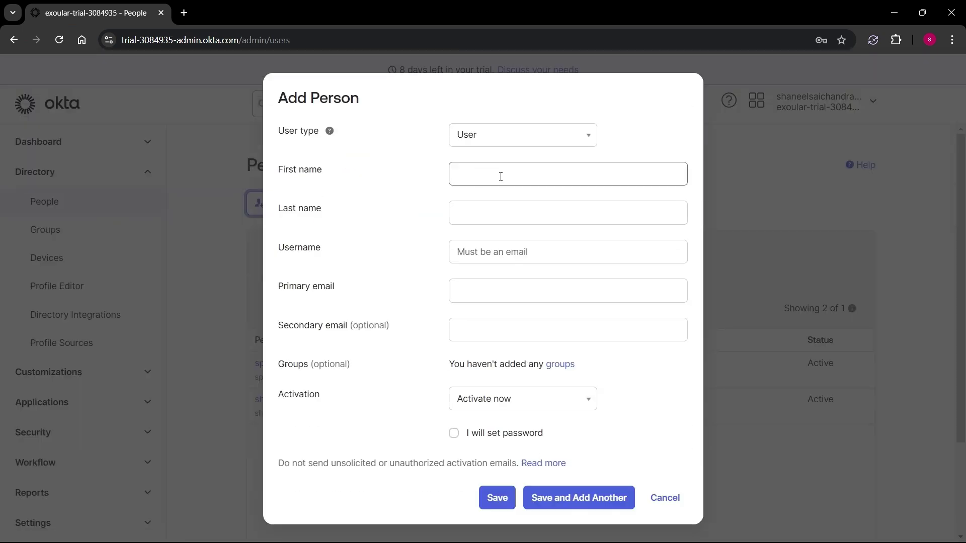
{"action": "type", "text": "splunk"}
{"action": "left_click", "coordinate": [509, 210]}
{"action": "type", "text": "user"}
{"action": "left_click", "coordinate": [480, 254]}
{"action": "type", "text": "splunkuser"}
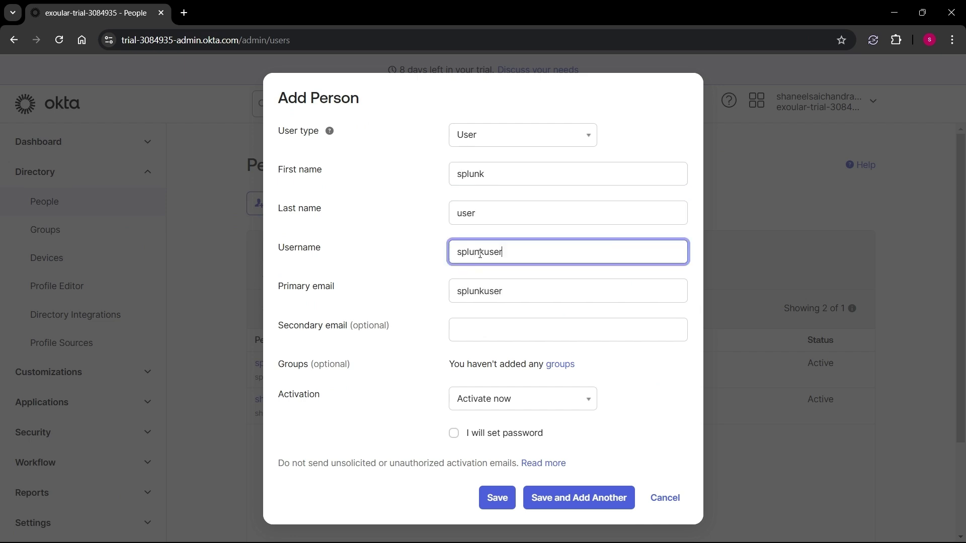
{"action": "left_click", "coordinate": [498, 433]}
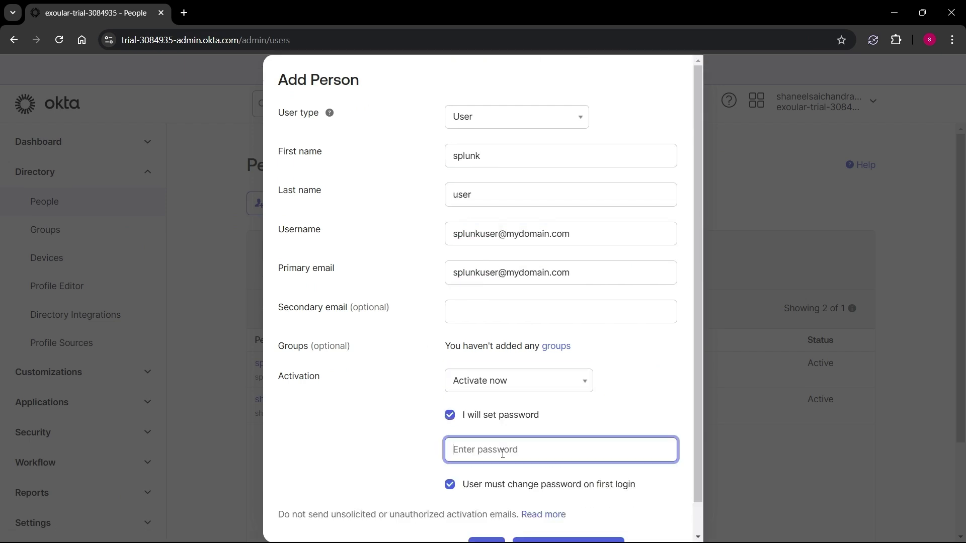
{"action": "type", "text": "•••••••"}
{"action": "scroll", "coordinate": [503, 454], "scroll_direction": "down", "scroll_amount": 1}
{"action": "left_click", "coordinate": [450, 451]}
{"action": "left_click", "coordinate": [484, 515]}
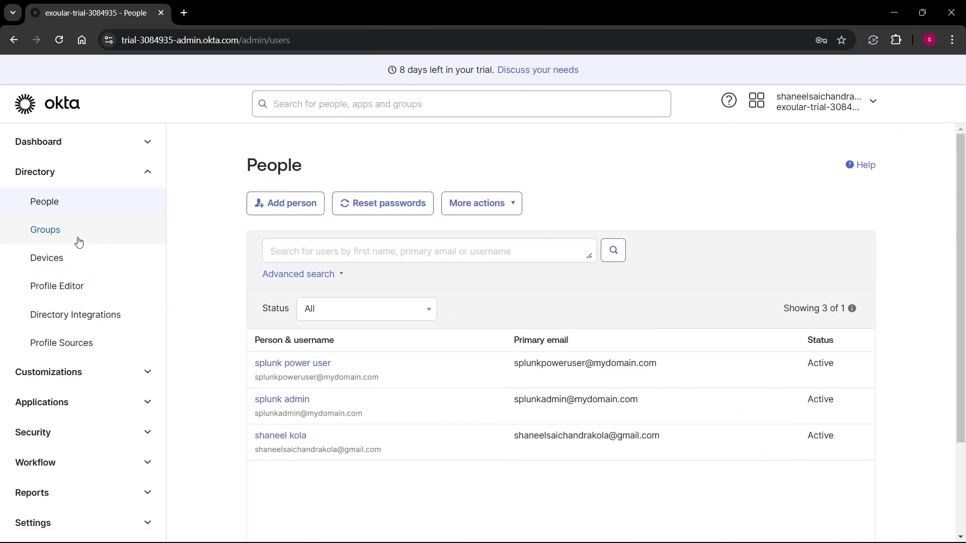
- Create the groups splunk_power and splunk_user on the Groups page
{"action": "left_click", "coordinate": [47, 232]}
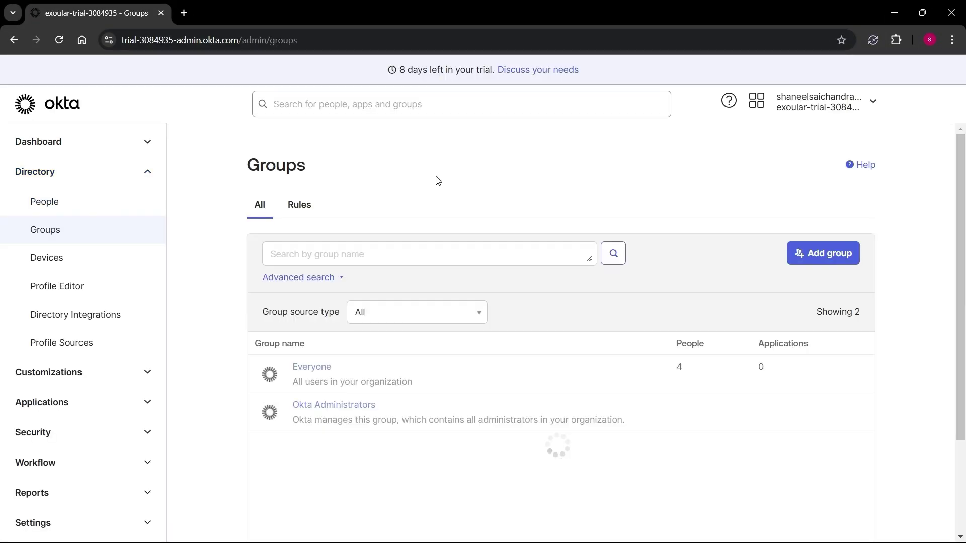
{"action": "left_click", "coordinate": [830, 253]}
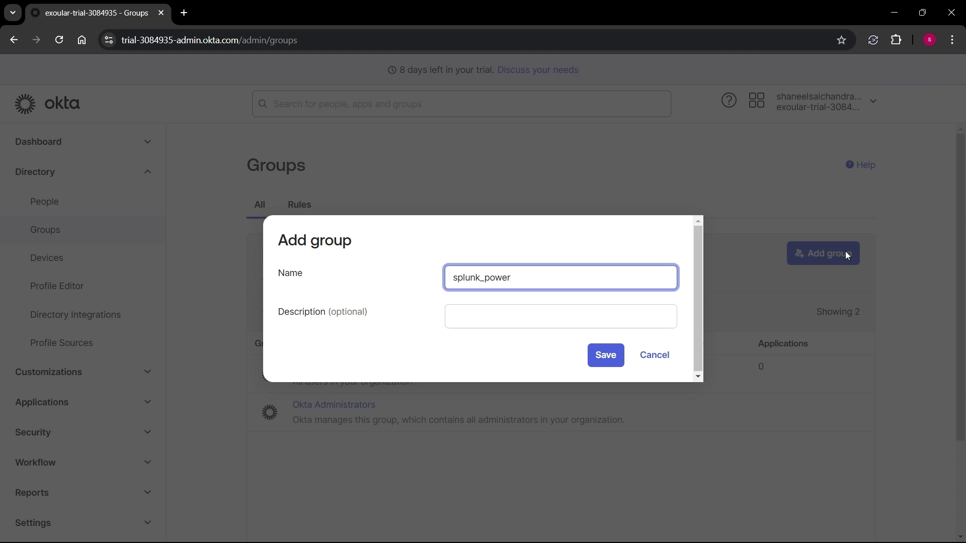
{"action": "key", "text": "Return"}
{"action": "left_click", "coordinate": [810, 254]}
{"action": "type", "text": "spl"}
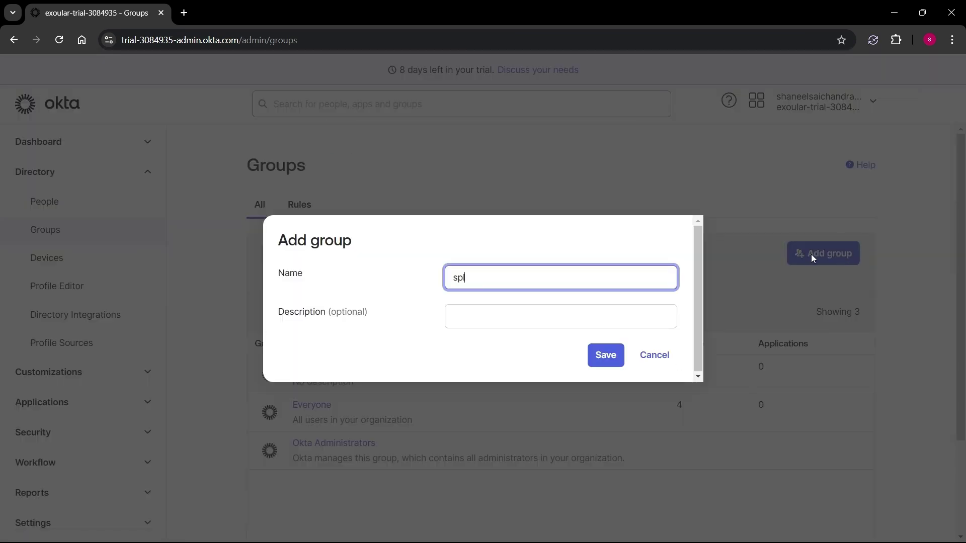
{"action": "type", "text": "unk_user"}
{"action": "left_click", "coordinate": [605, 355]}
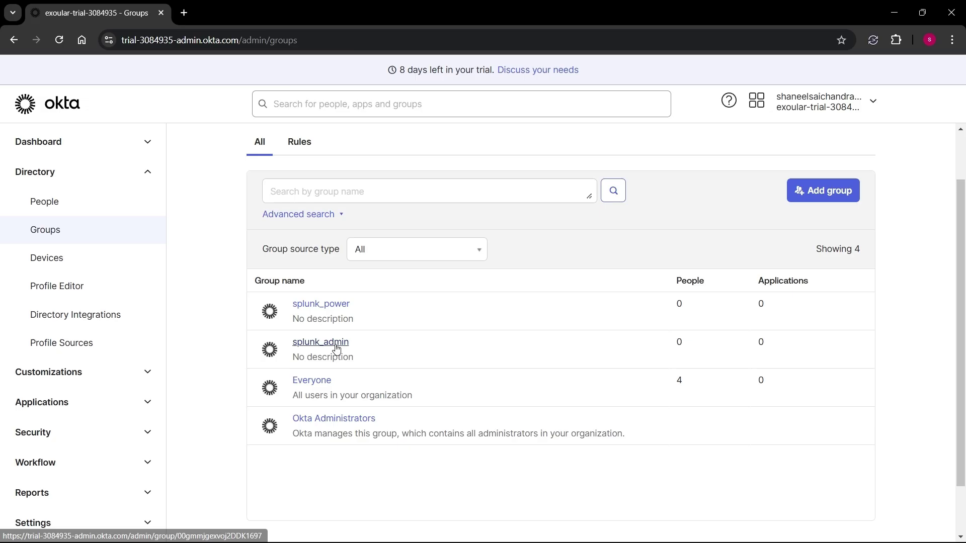
- Add the splunk admin account to the splunk_admin group
{"action": "left_click", "coordinate": [335, 346]}
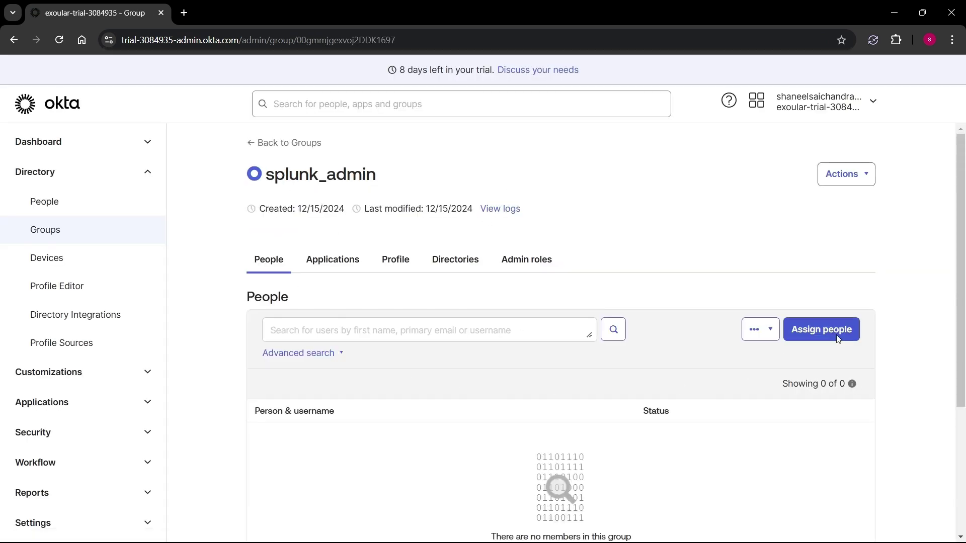
{"action": "left_click", "coordinate": [821, 330]}
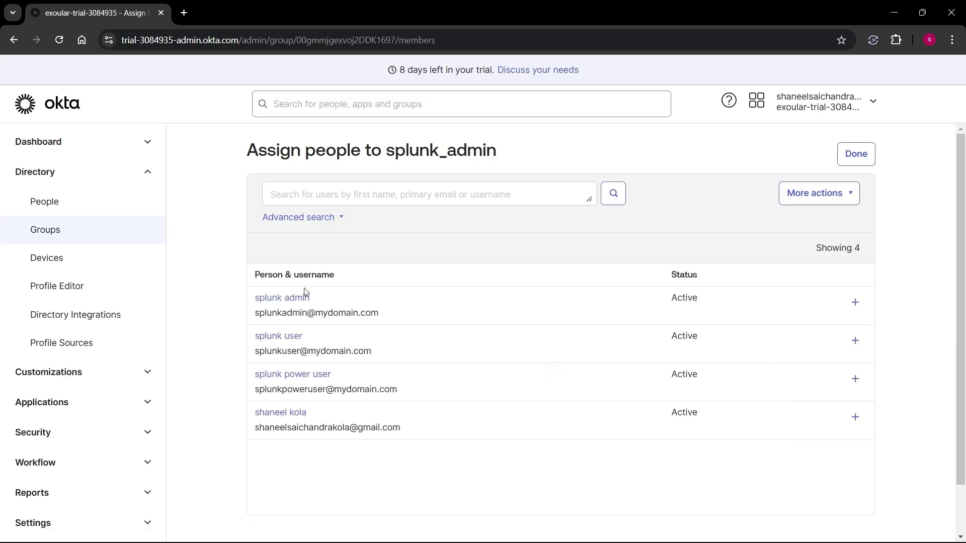
{"action": "left_click", "coordinate": [855, 302]}
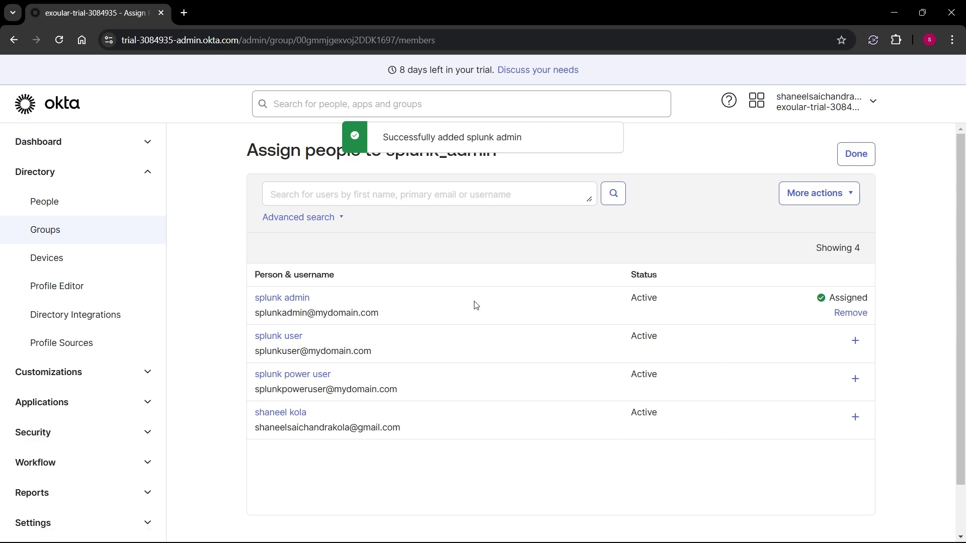
{"action": "left_click", "coordinate": [861, 158]}
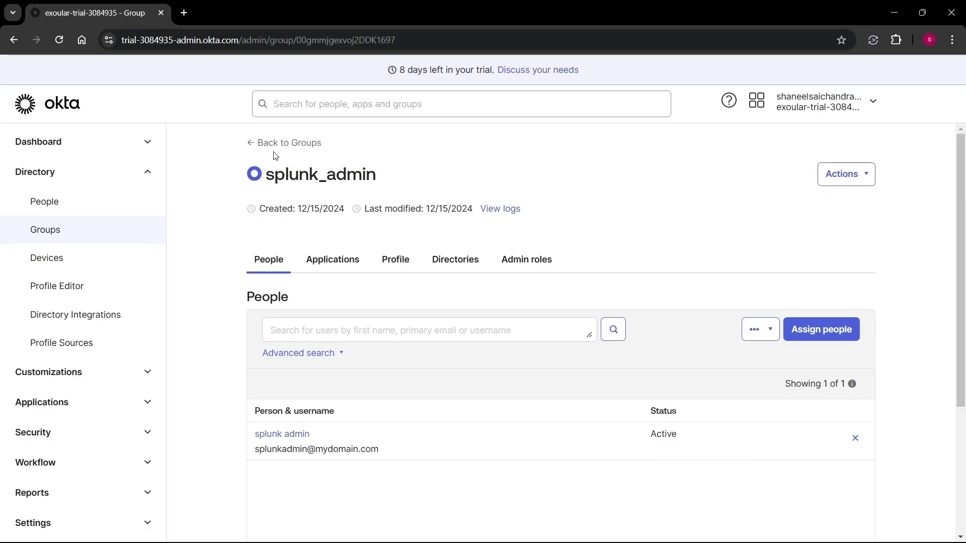
{"action": "left_click", "coordinate": [248, 142]}
- Add the splunk user account to the splunk_user group
{"action": "scroll", "coordinate": [453, 302], "scroll_direction": "down", "scroll_amount": 5}
{"action": "left_click", "coordinate": [304, 276]}
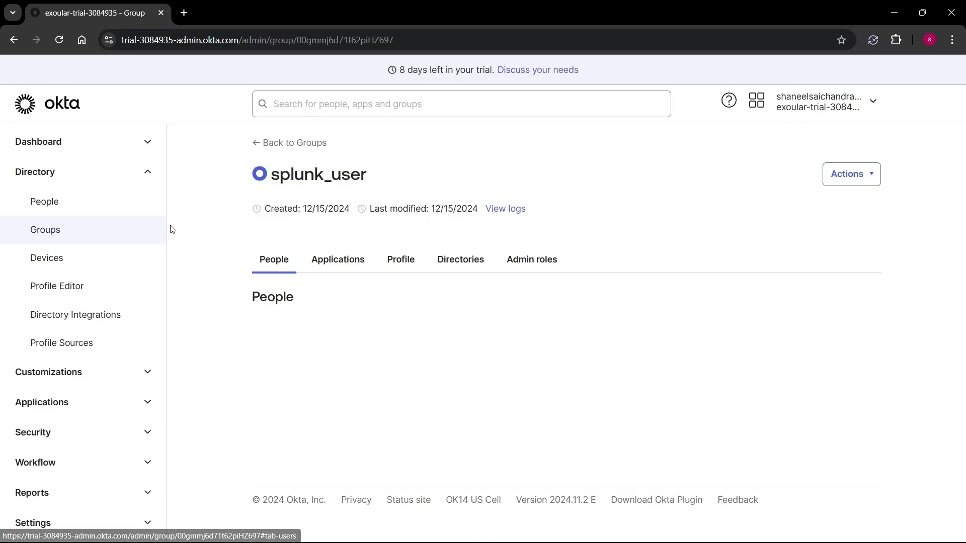
{"action": "left_click", "coordinate": [678, 297]}
{"action": "left_click", "coordinate": [855, 338]}
{"action": "left_click", "coordinate": [855, 154]}
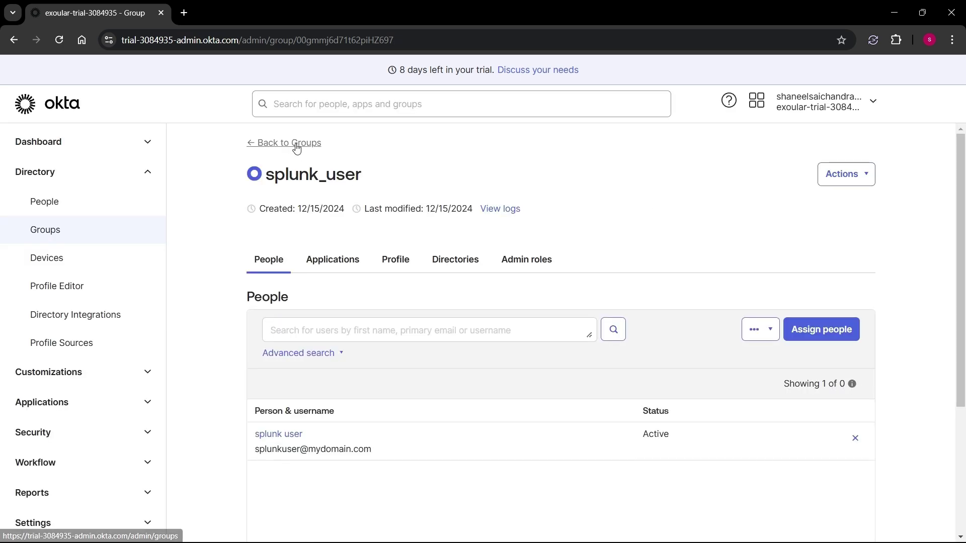
{"action": "left_click", "coordinate": [281, 142]}
- Add the splunk power user account to the splunk_power group
{"action": "scroll", "coordinate": [357, 352], "scroll_direction": "down", "scroll_amount": 3}
{"action": "left_click", "coordinate": [312, 385]}
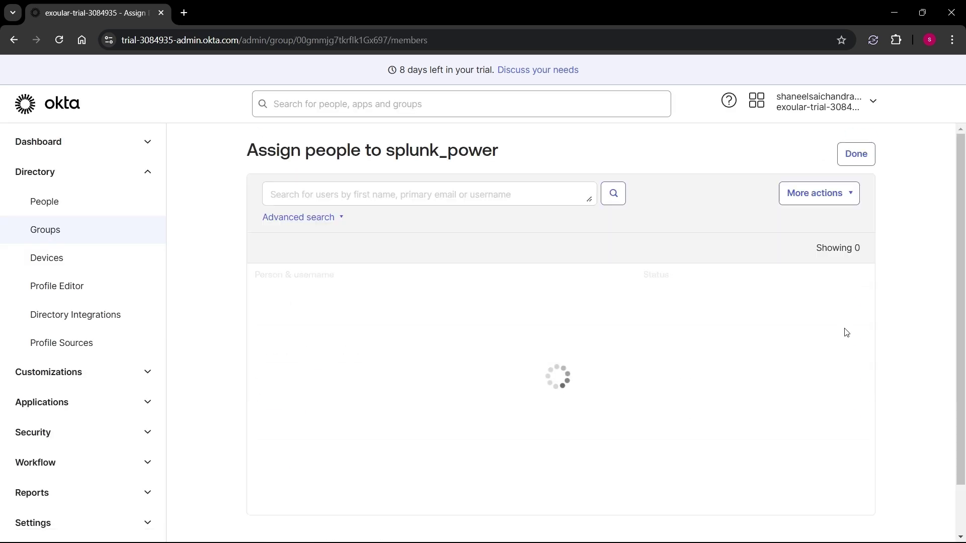
{"action": "left_click", "coordinate": [289, 372]}
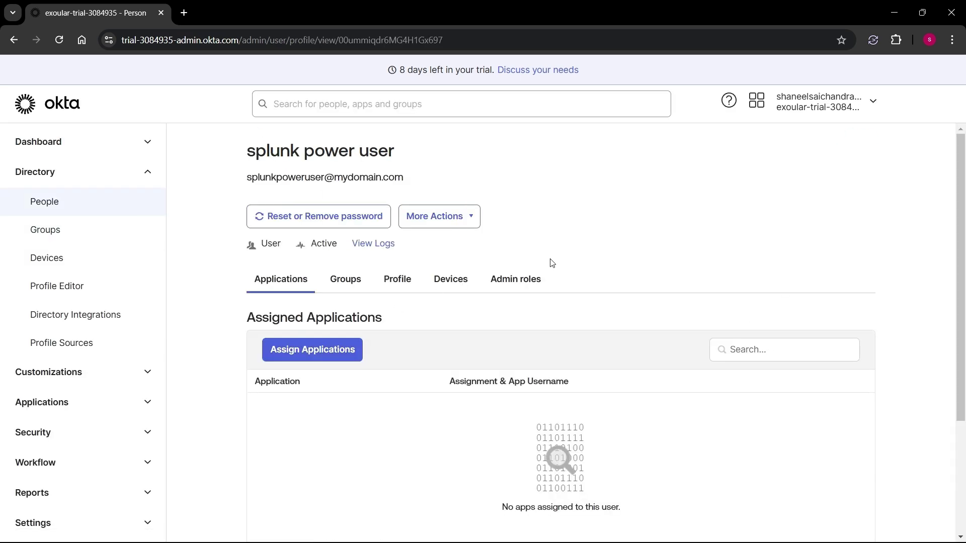
{"action": "key", "text": "alt+Left"}
{"action": "left_click", "coordinate": [853, 377]}
{"action": "left_click", "coordinate": [853, 154]}
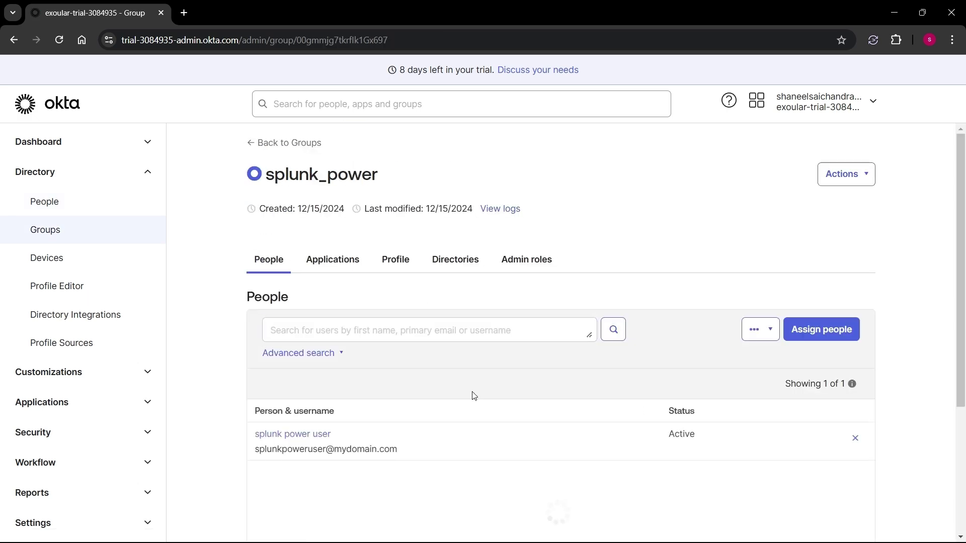
{"action": "left_click", "coordinate": [267, 143]}
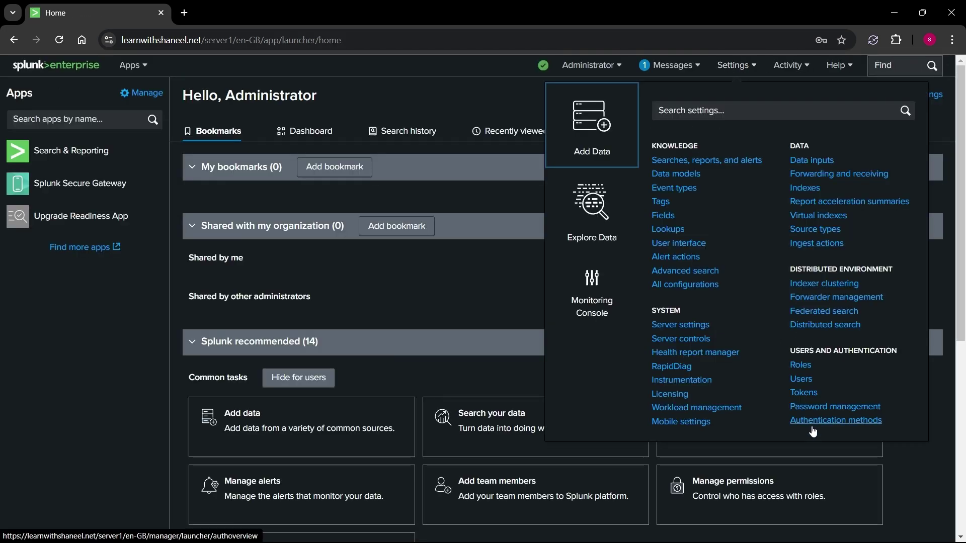
- Download Splunk's SP metadata from SAML Configuration and show it in the splunksaml folder
{"action": "left_click", "coordinate": [835, 420]}
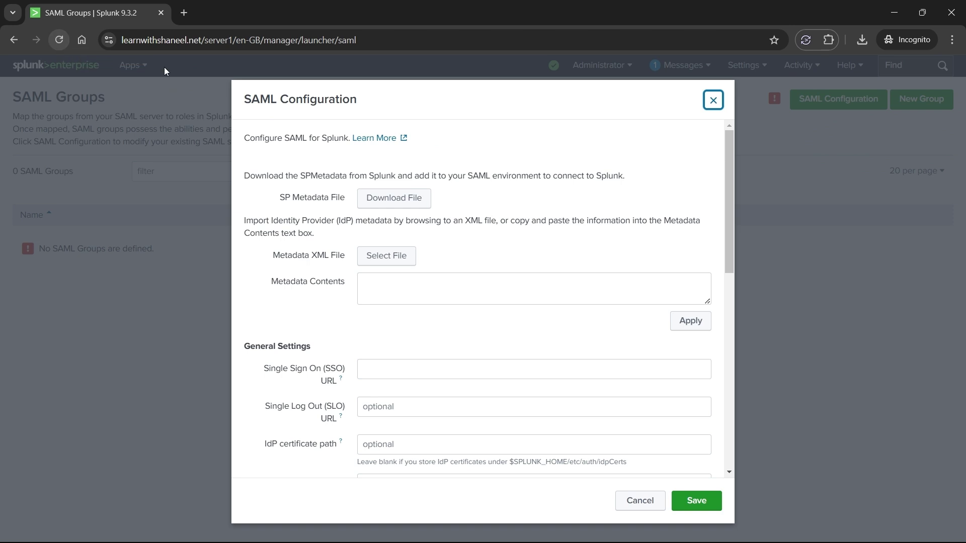
{"action": "left_click", "coordinate": [387, 203]}
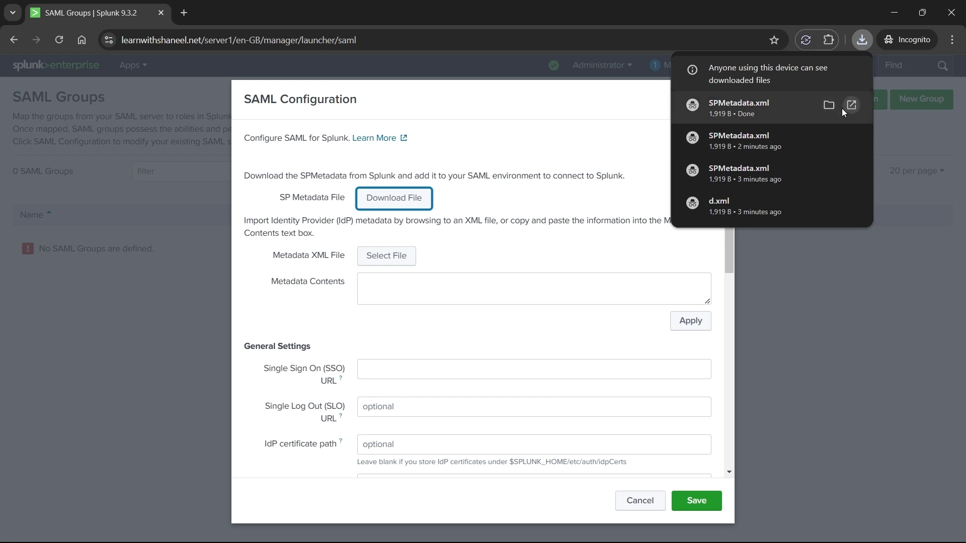
{"action": "left_click", "coordinate": [829, 106]}
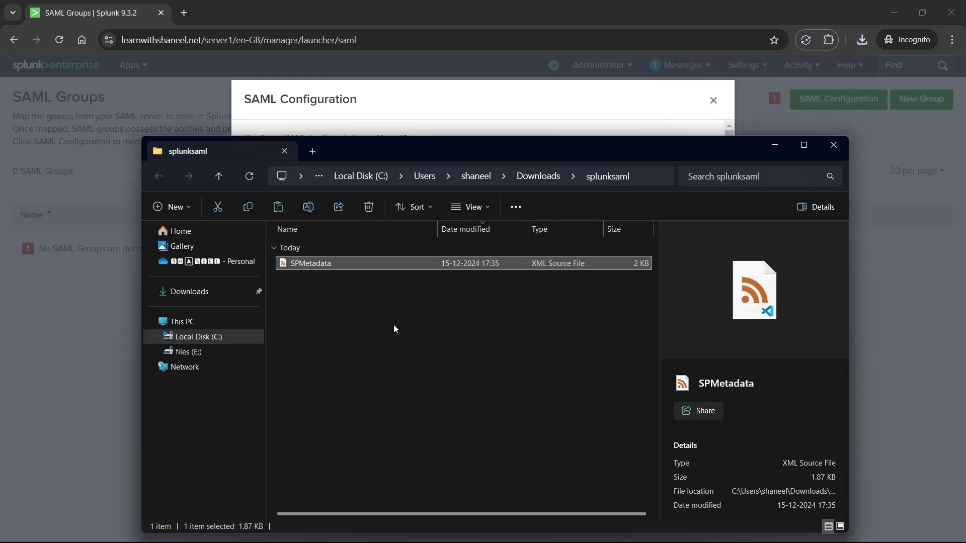
{"action": "right_click", "coordinate": [393, 311]}
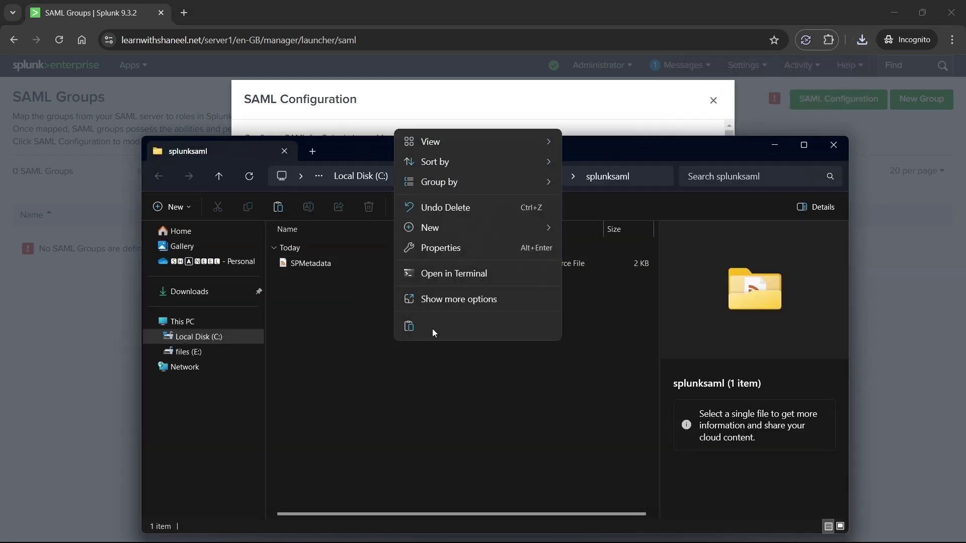
- Open the splunksaml folder in Visual Studio Code as trusted and view SPMetadata.xml
{"action": "left_click", "coordinate": [439, 299]}
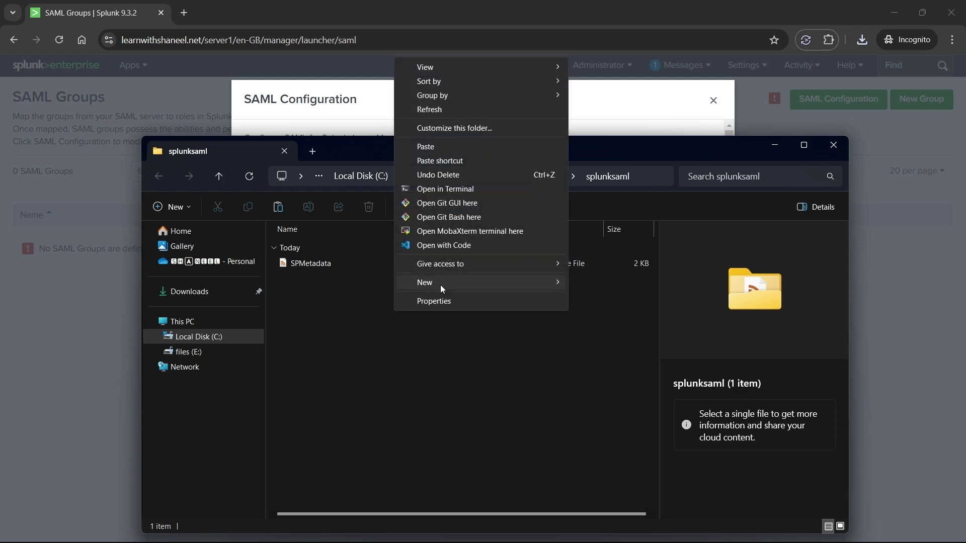
{"action": "left_click", "coordinate": [454, 246]}
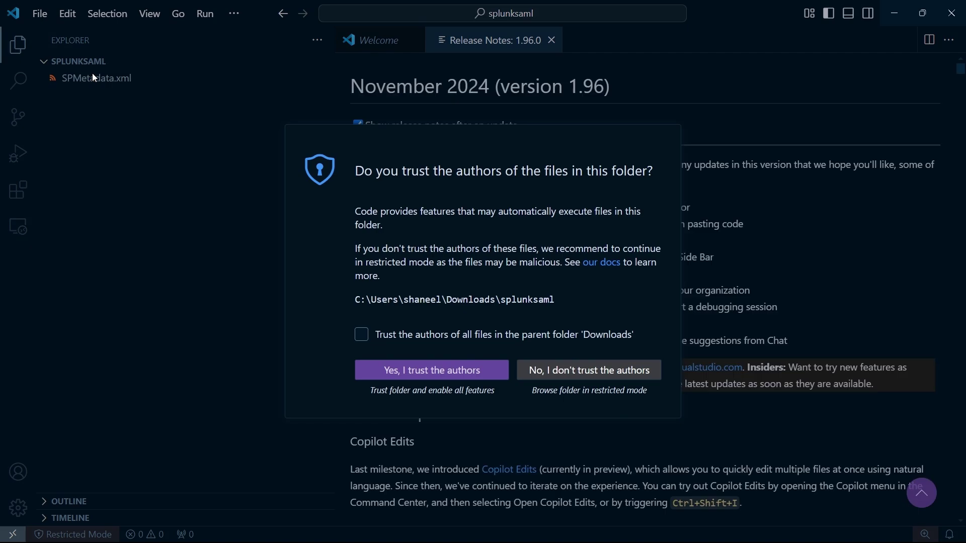
{"action": "left_click", "coordinate": [387, 337]}
{"action": "left_click", "coordinate": [375, 371]}
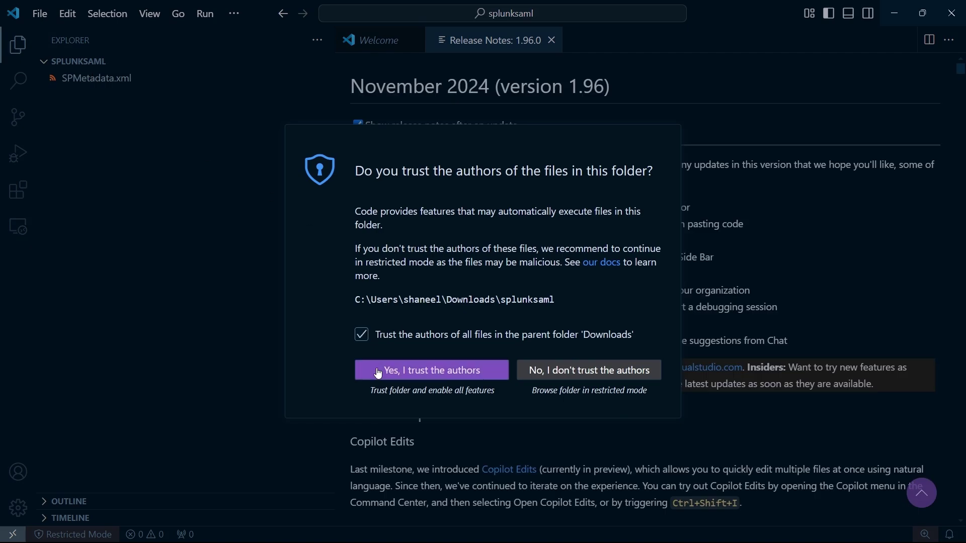
{"action": "left_click", "coordinate": [89, 80]}
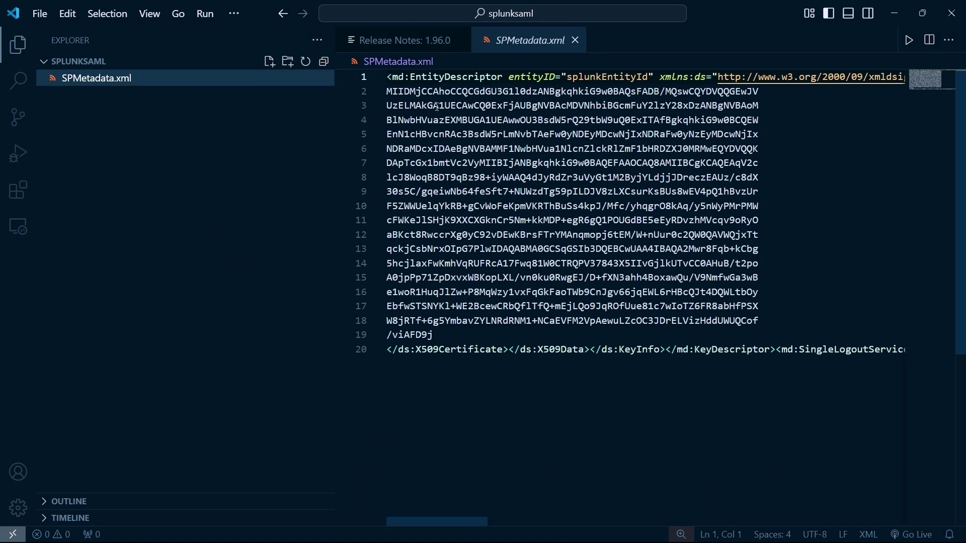
- Create splunk.cert with the BEGIN CERTIFICATE header, pasted certificate lines 2–19, and END footer
{"action": "left_click", "coordinate": [269, 62]}
{"action": "type", "text": "spl"}
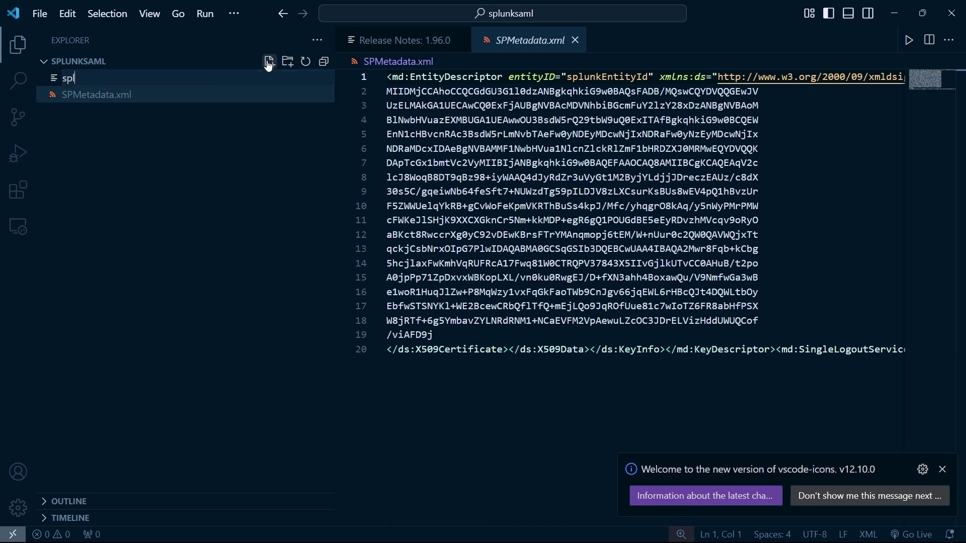
{"action": "type", "text": "unk.cert"}
{"action": "key", "text": "Return"}
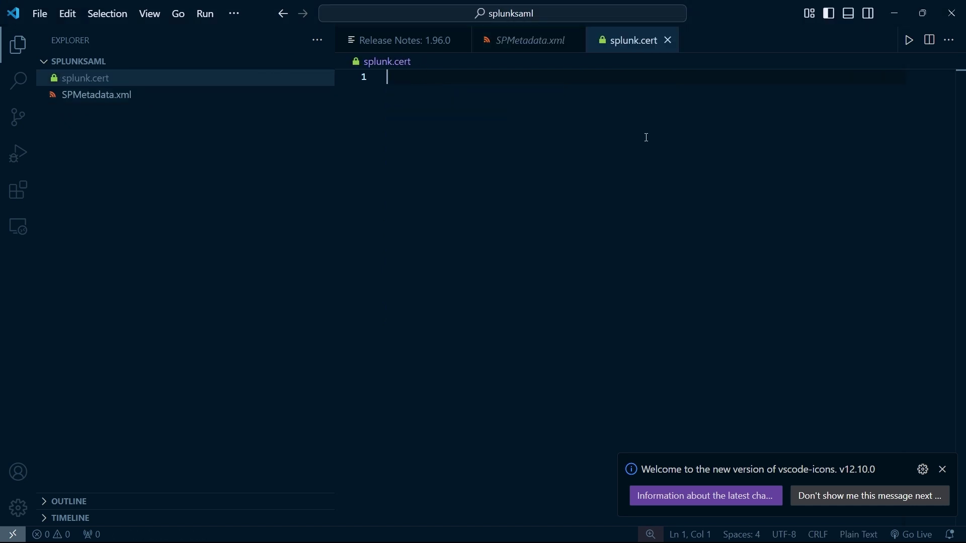
{"action": "type", "text": "-----BEGIN CERTIFICATE-----"}
{"action": "key", "text": "Return"}
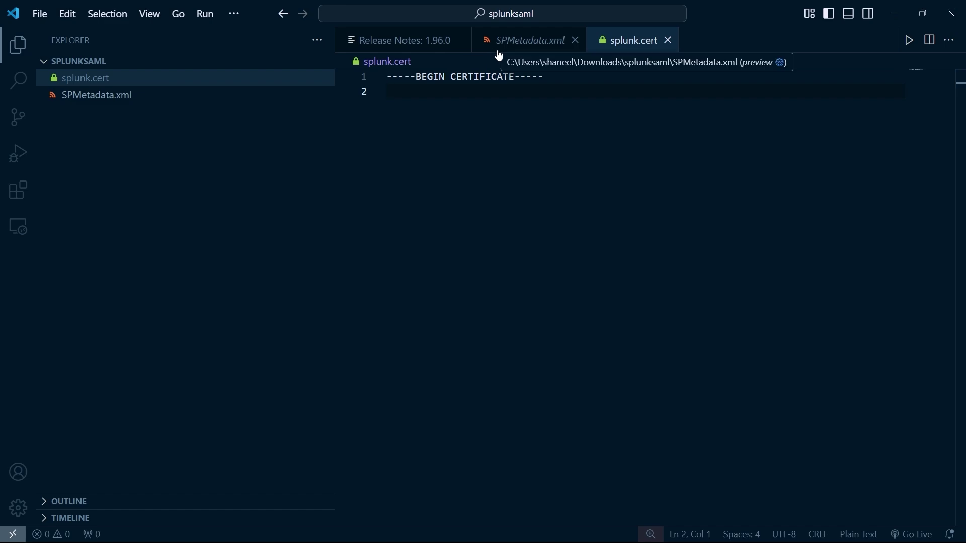
{"action": "left_click", "coordinate": [495, 50]}
{"action": "left_click_drag", "start_coordinate": [388, 93], "coordinate": [434, 335]}
{"action": "key", "text": "ctrl+c"}
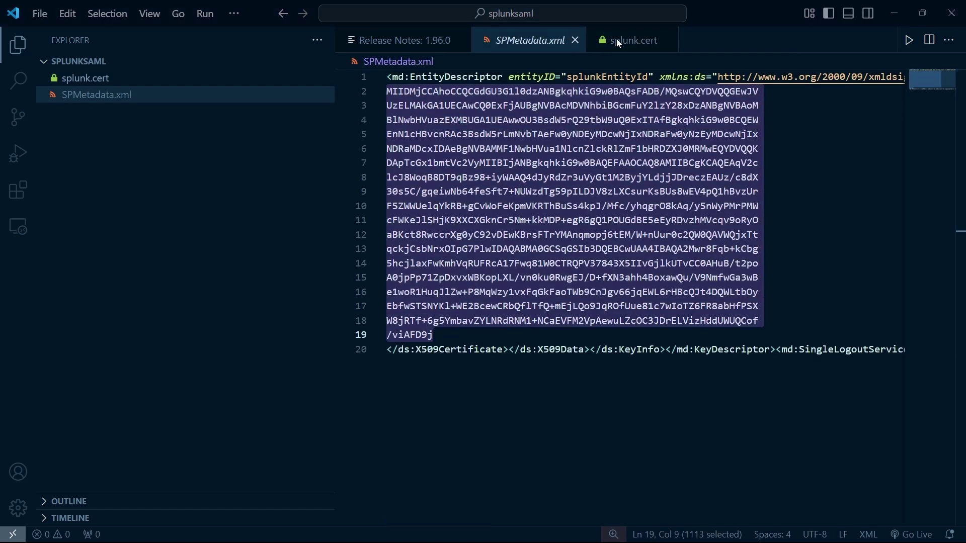
{"action": "left_click", "coordinate": [617, 38]}
{"action": "key", "text": "ctrl+v"}
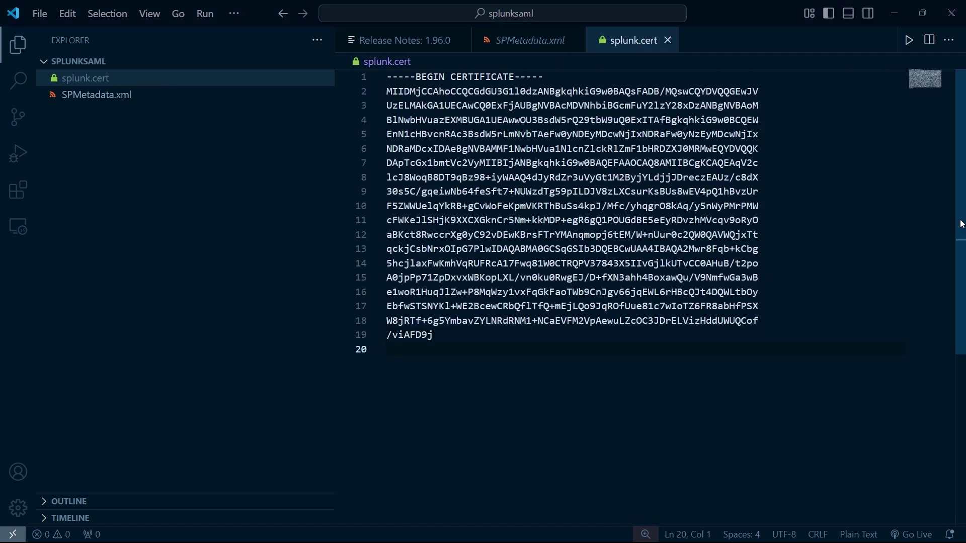
{"action": "type", "text": "-----END CERTIFICATE-----"}
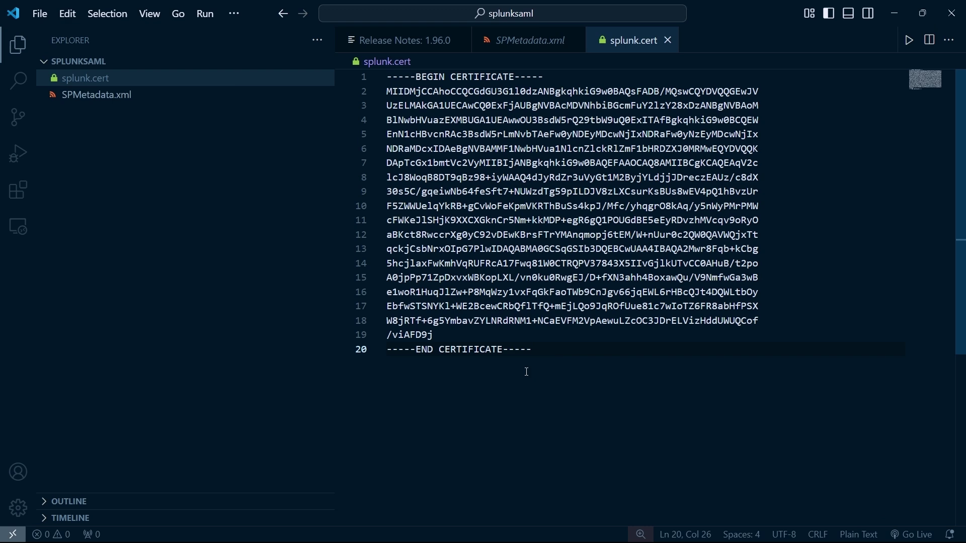
- Close splunk.cert and open Splunk Enterprise from Okta's app integration catalog
{"action": "left_click", "coordinate": [669, 42]}
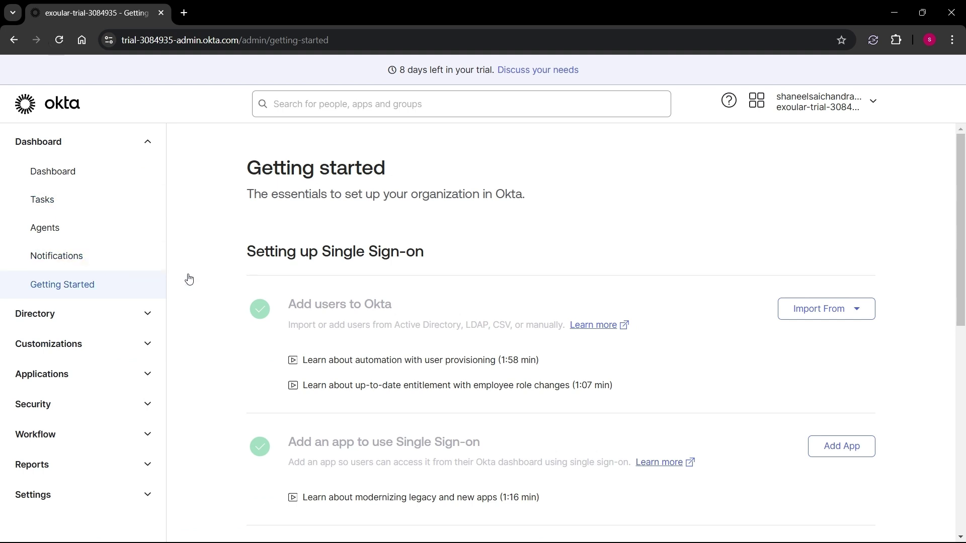
{"action": "left_click", "coordinate": [87, 376]}
{"action": "left_click", "coordinate": [97, 340]}
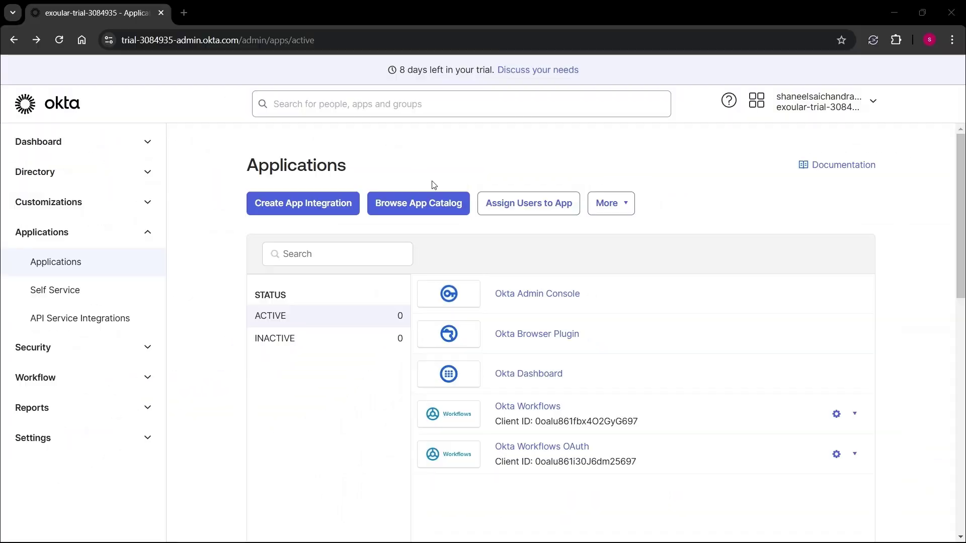
{"action": "left_click", "coordinate": [430, 204]}
{"action": "left_click", "coordinate": [547, 247]}
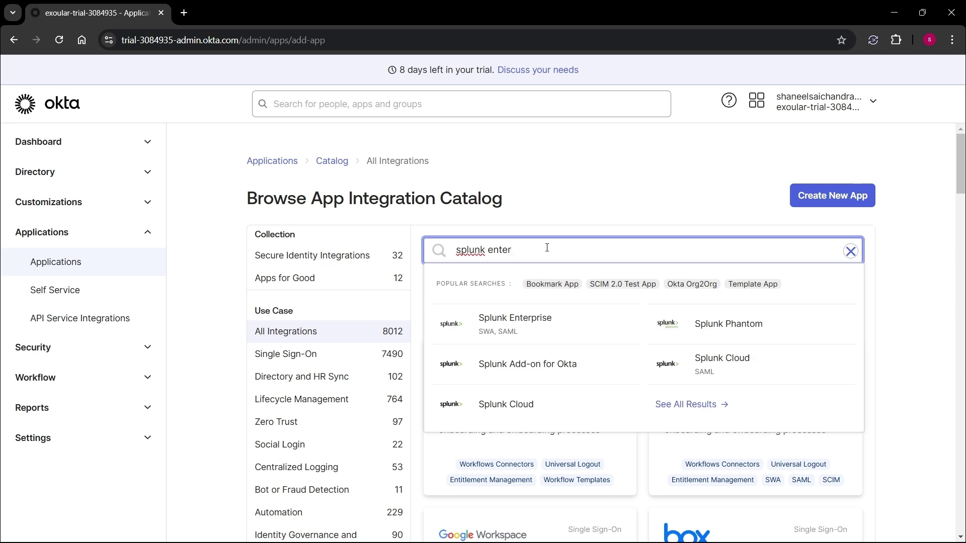
{"action": "left_click", "coordinate": [487, 337]}
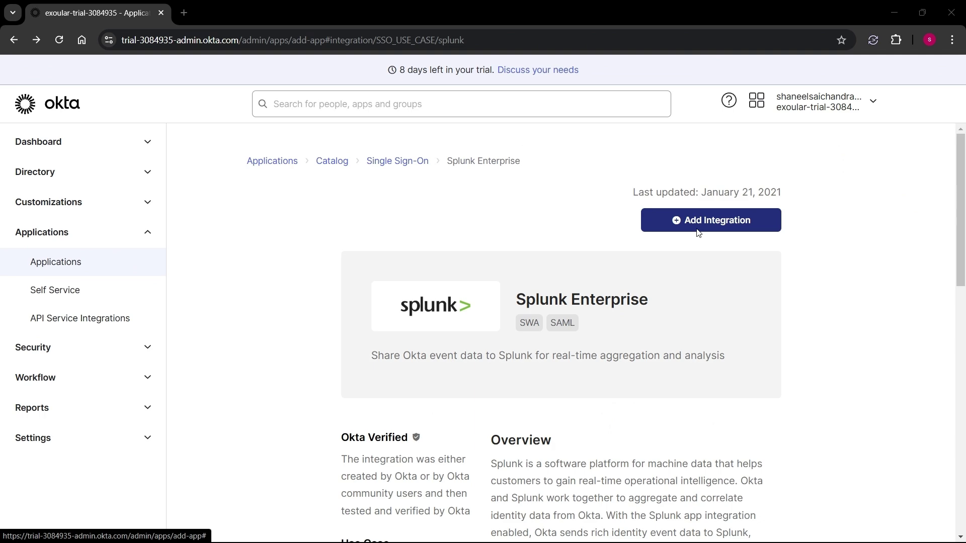
- Add the Splunk Enterprise integration with its application label and the pasted Splunk site URL
{"action": "left_click", "coordinate": [696, 227]}
{"action": "left_click", "coordinate": [571, 303]}
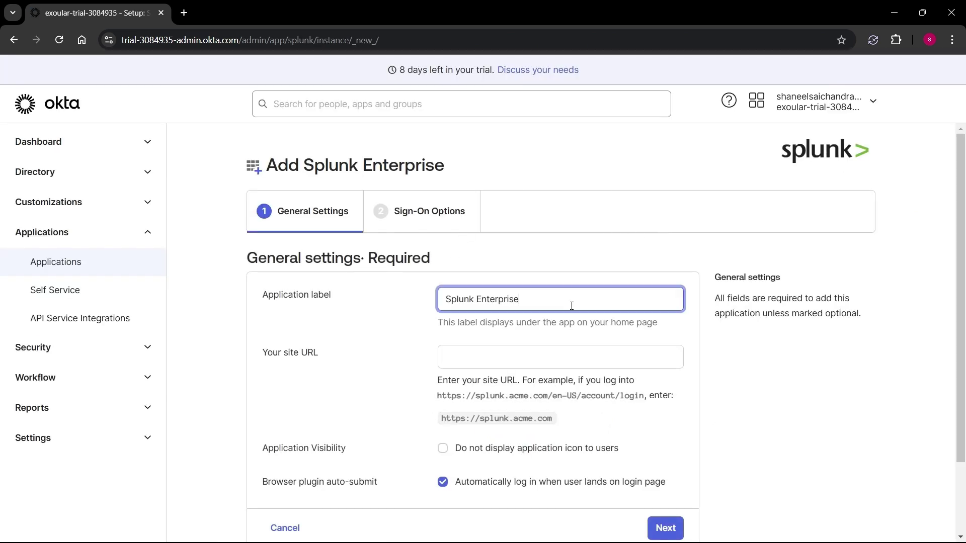
{"action": "scroll", "coordinate": [407, 293], "scroll_direction": "down", "scroll_amount": 1}
{"action": "left_click", "coordinate": [462, 289]}
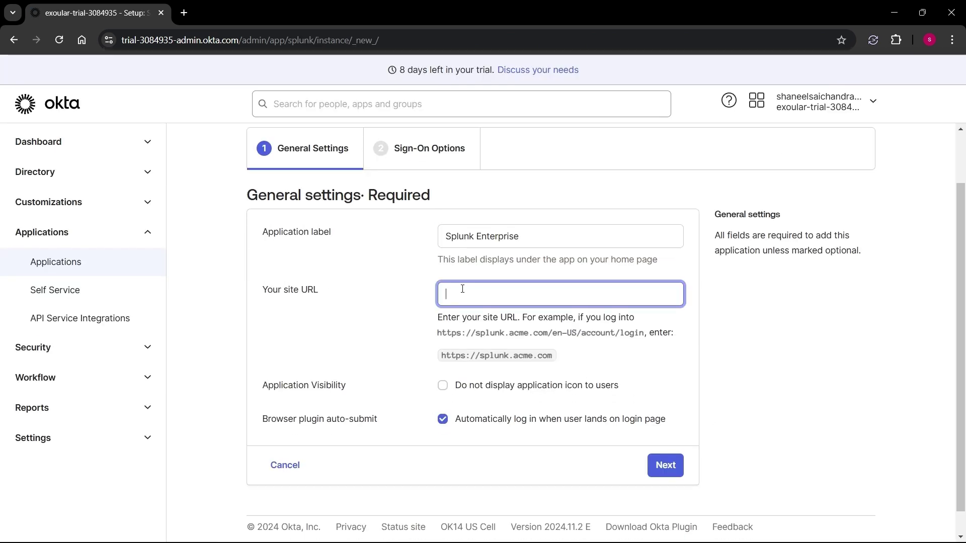
{"action": "type", "text": "https://learnwithshaneel.net/server1"}
{"action": "scroll", "coordinate": [772, 350], "scroll_direction": "down", "scroll_amount": 1}
{"action": "left_click", "coordinate": [665, 442]}
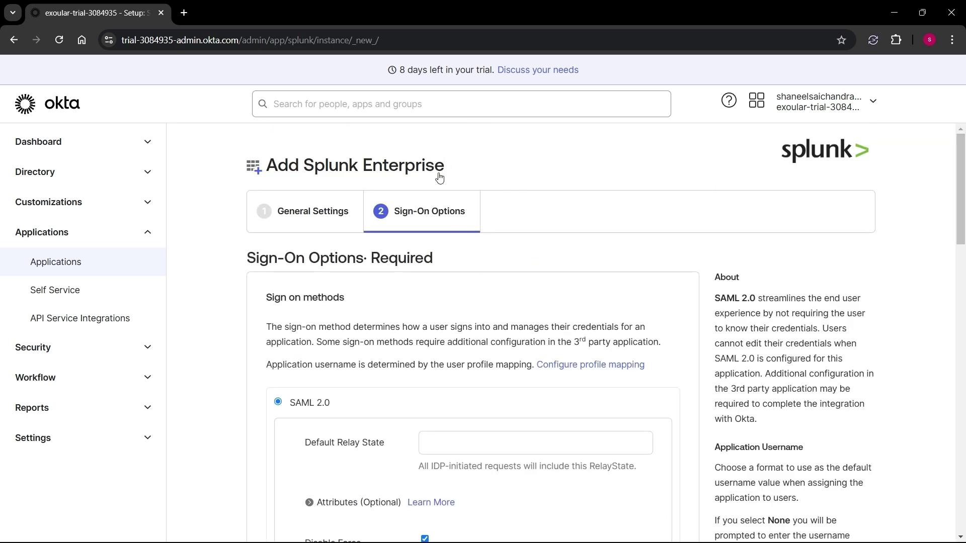
- Set the role attribute filter to Regex and enter its value
{"action": "scroll", "coordinate": [654, 274], "scroll_direction": "down", "scroll_amount": 5}
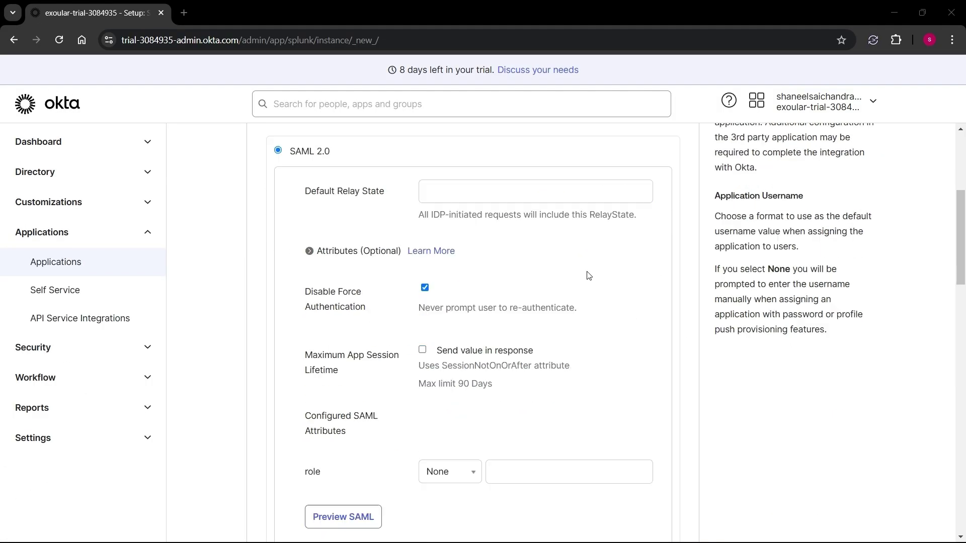
{"action": "scroll", "coordinate": [489, 341], "scroll_direction": "down", "scroll_amount": 3}
{"action": "scroll", "coordinate": [382, 296], "scroll_direction": "up", "scroll_amount": 1}
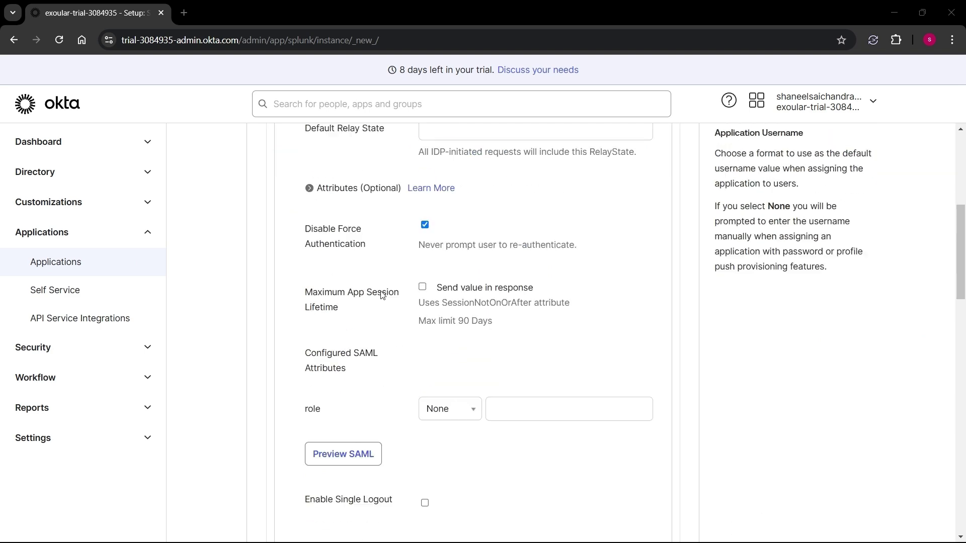
{"action": "scroll", "coordinate": [449, 231], "scroll_direction": "down", "scroll_amount": 1}
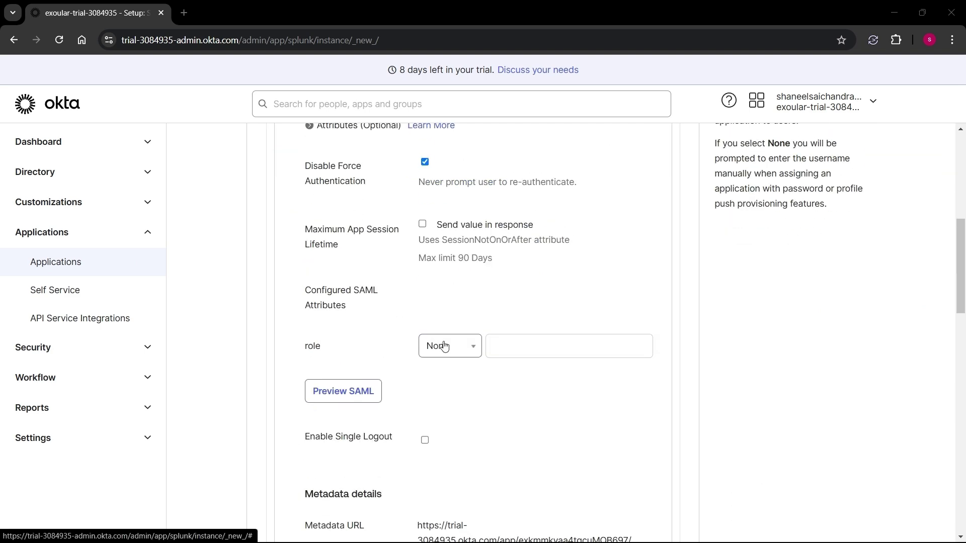
{"action": "left_click", "coordinate": [443, 346]}
{"action": "left_click", "coordinate": [456, 477]}
{"action": "left_click", "coordinate": [530, 352]}
{"action": "type", "text": "splunk_.*"}
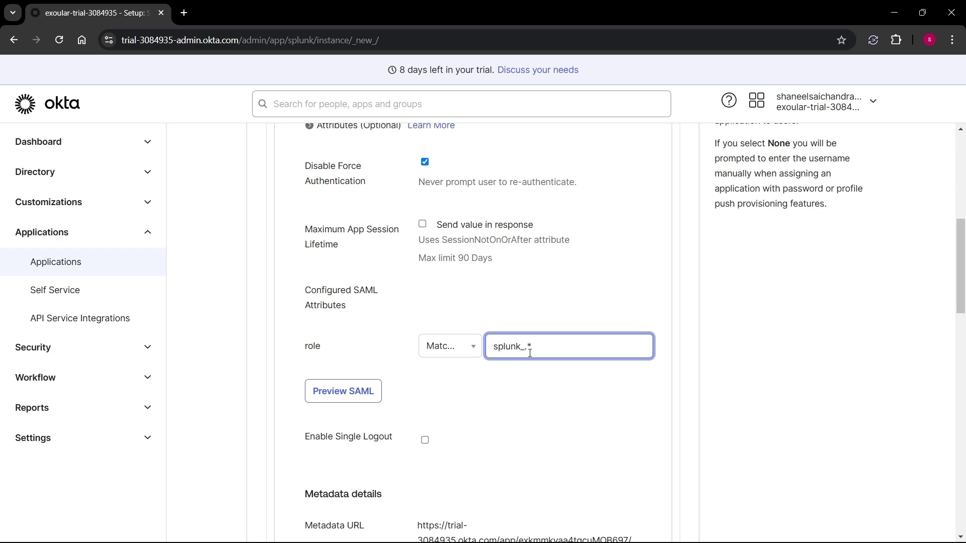
- Enable Single Logout and upload splunk.cert as the signature certificate
{"action": "scroll", "coordinate": [539, 315], "scroll_direction": "down", "scroll_amount": 2}
{"action": "left_click", "coordinate": [424, 311]}
{"action": "scroll", "coordinate": [603, 315], "scroll_direction": "down", "scroll_amount": 1}
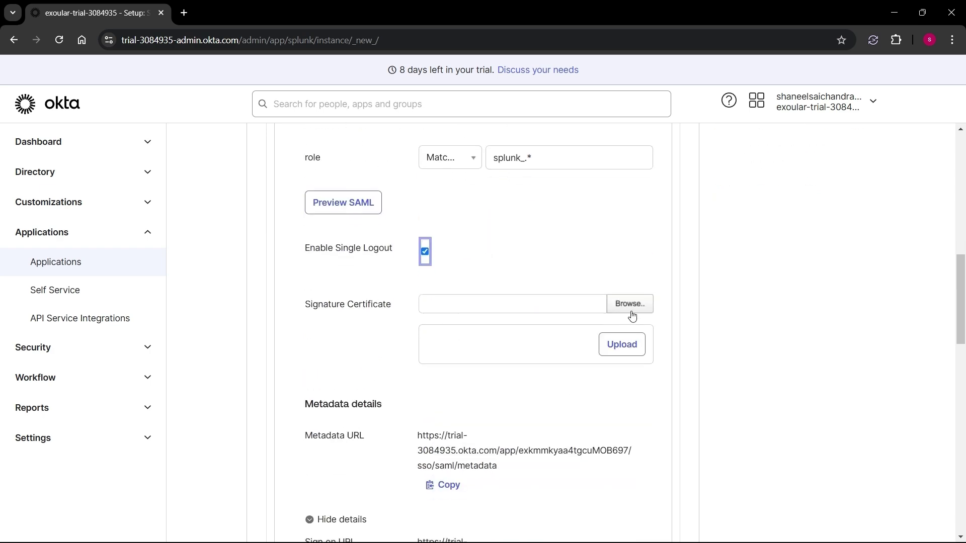
{"action": "left_click", "coordinate": [630, 303]}
{"action": "double_click", "coordinate": [141, 106]}
{"action": "left_click", "coordinate": [152, 117]}
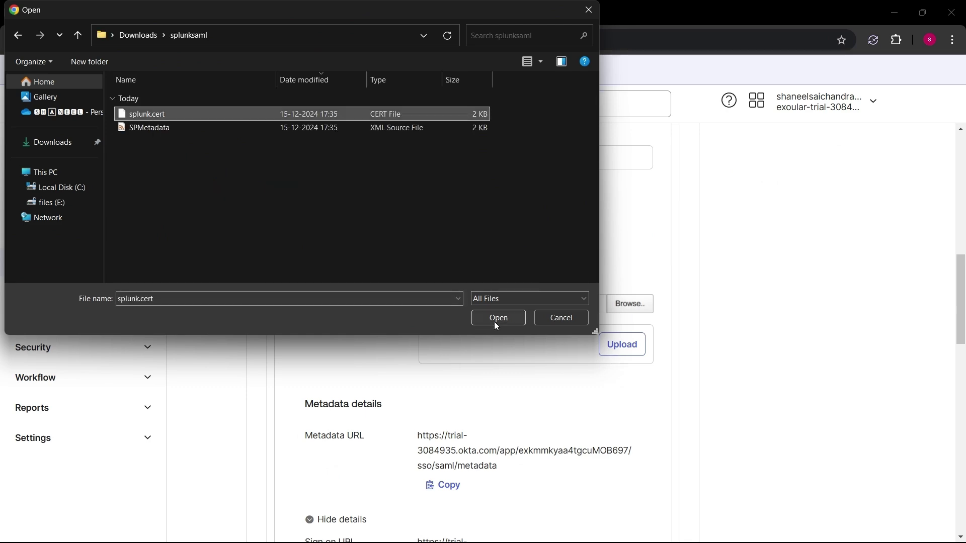
{"action": "left_click", "coordinate": [496, 322]}
{"action": "left_click", "coordinate": [632, 348]}
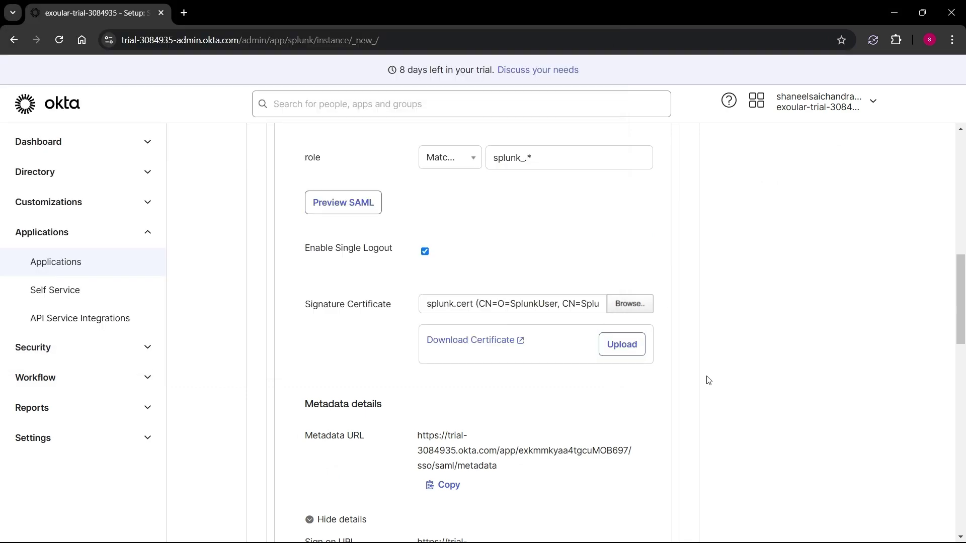
- Set the app's Entity ID to splunk-saml
{"action": "scroll", "coordinate": [531, 349], "scroll_direction": "down", "scroll_amount": 6}
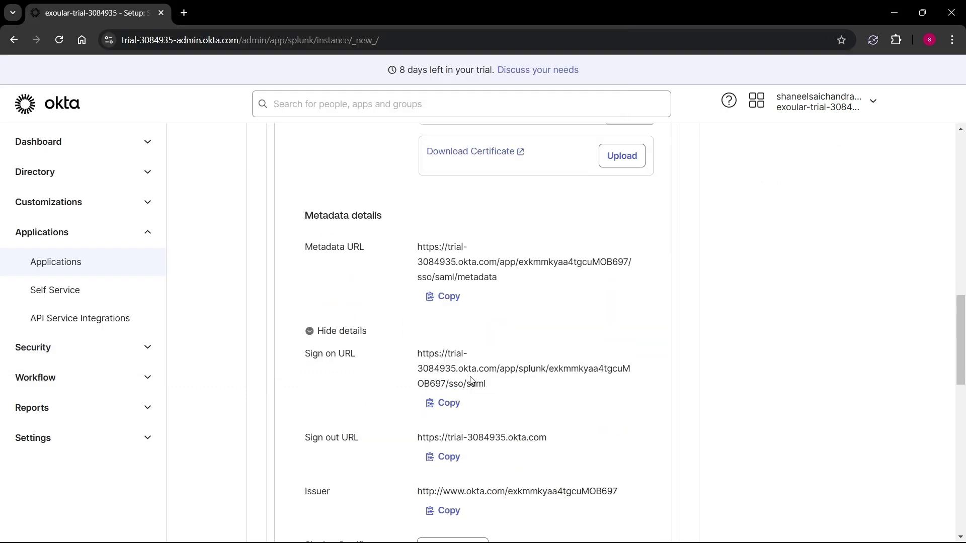
{"action": "scroll", "coordinate": [442, 296], "scroll_direction": "up", "scroll_amount": 3}
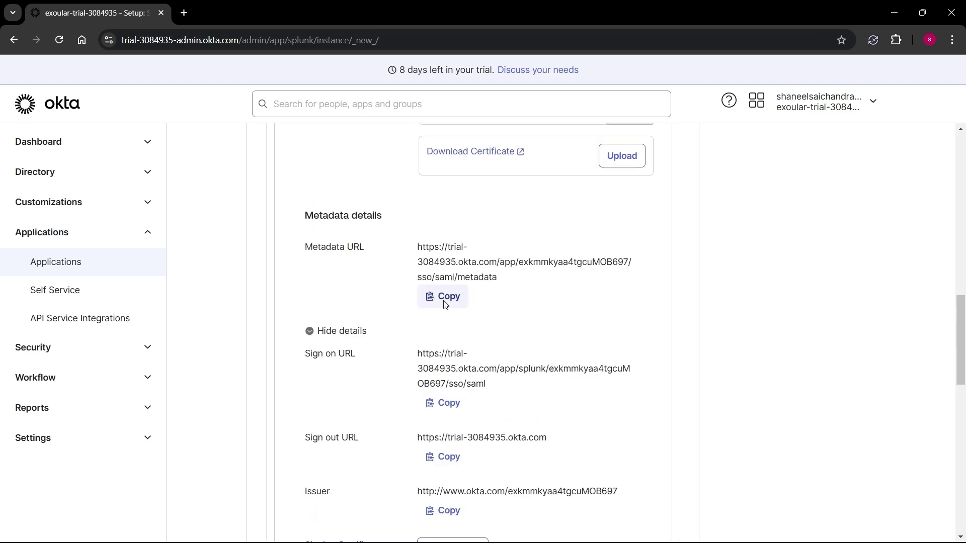
{"action": "scroll", "coordinate": [506, 393], "scroll_direction": "down", "scroll_amount": 9}
{"action": "scroll", "coordinate": [322, 332], "scroll_direction": "down", "scroll_amount": 3}
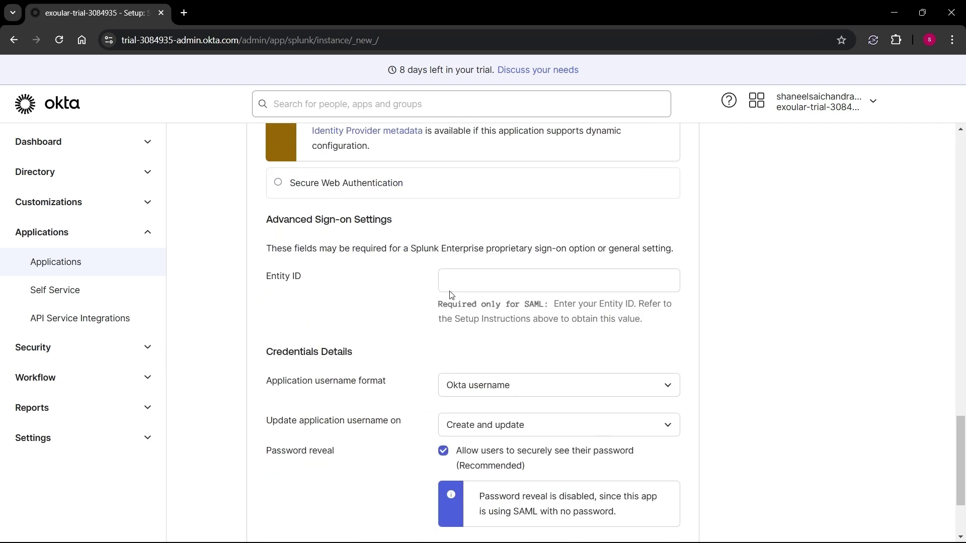
{"action": "left_click", "coordinate": [451, 284]}
{"action": "type", "text": "splunk-"}
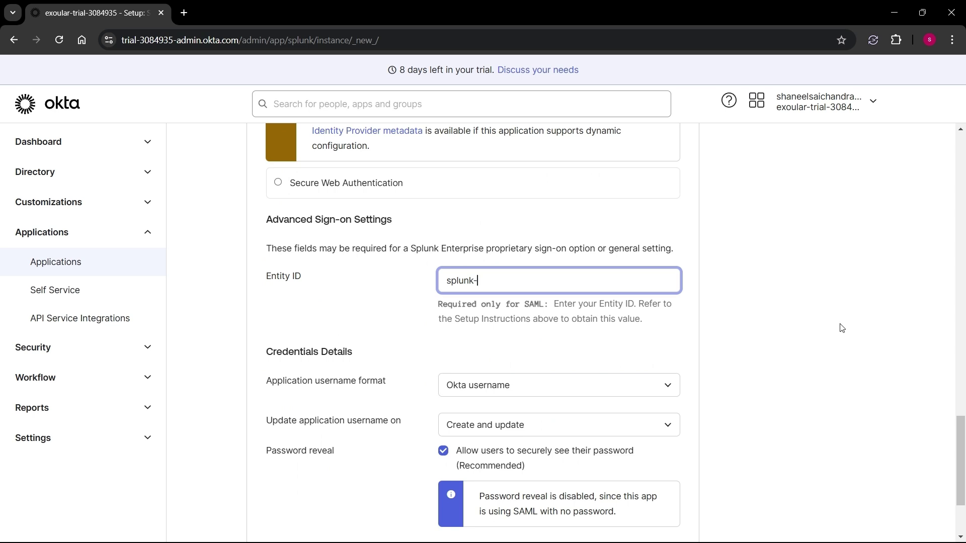
{"action": "type", "text": "saml"}
{"action": "scroll", "coordinate": [842, 328], "scroll_direction": "down", "scroll_amount": 3}
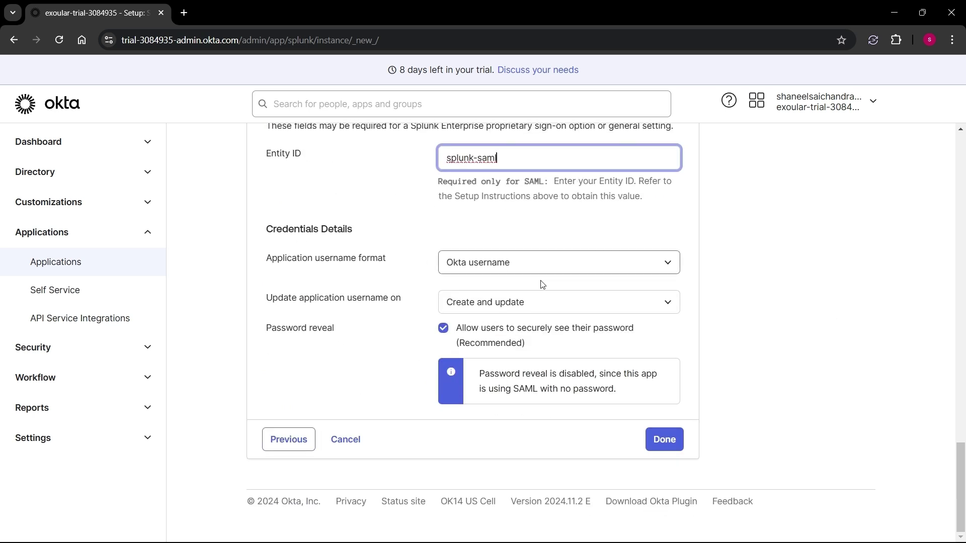
- Save the app setup, then assign it to the splunk_admin, splunk_power and splunk_user groups
{"action": "left_click", "coordinate": [659, 451]}
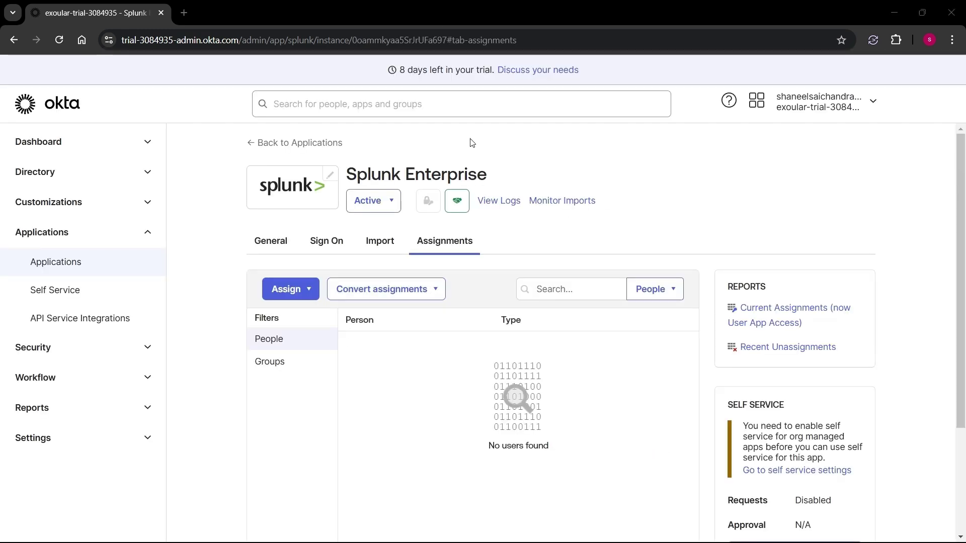
{"action": "left_click", "coordinate": [302, 290]}
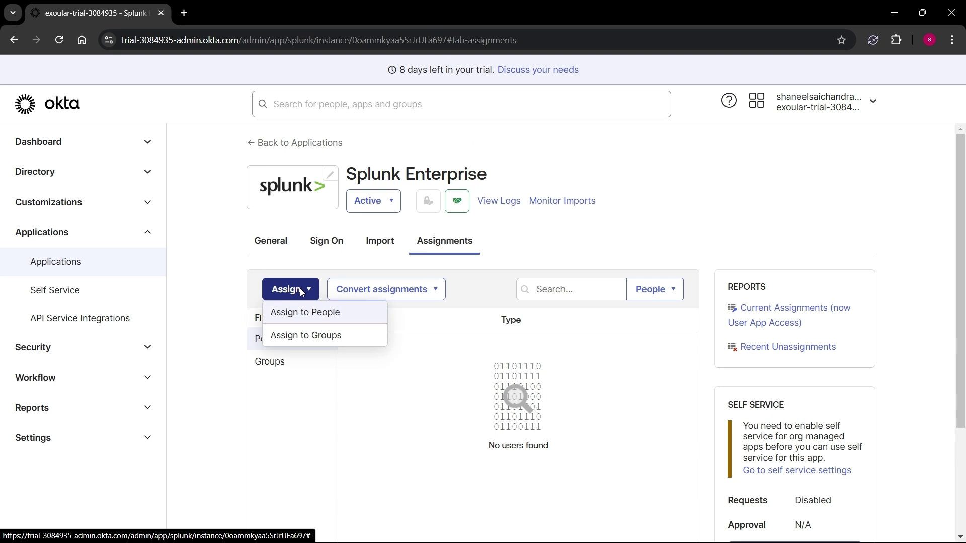
{"action": "left_click", "coordinate": [312, 341]}
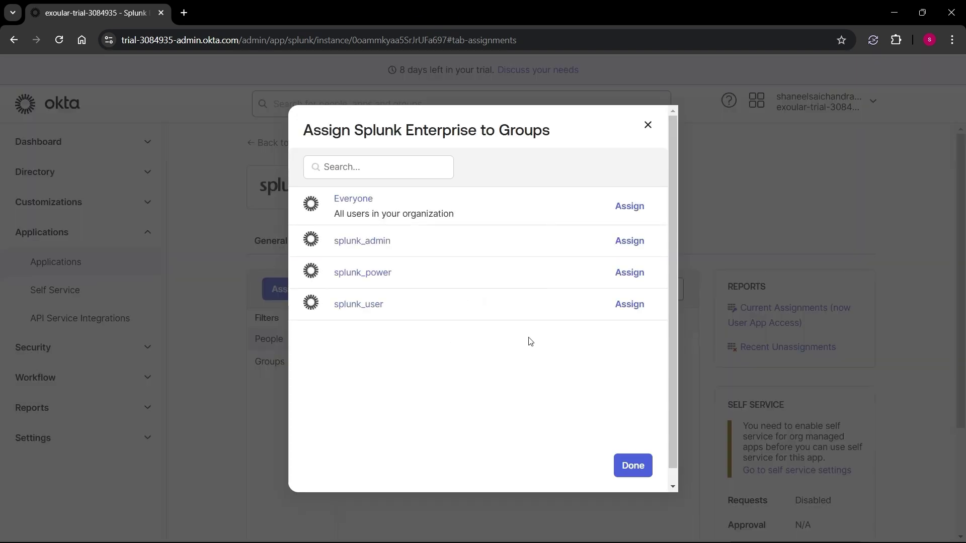
{"action": "left_click", "coordinate": [629, 241]}
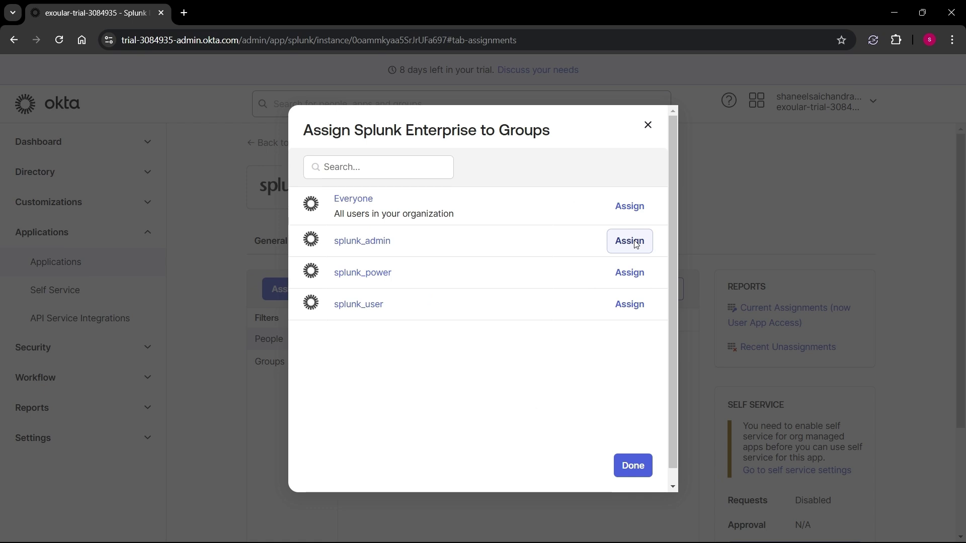
{"action": "left_click", "coordinate": [629, 274]}
{"action": "left_click", "coordinate": [636, 309]}
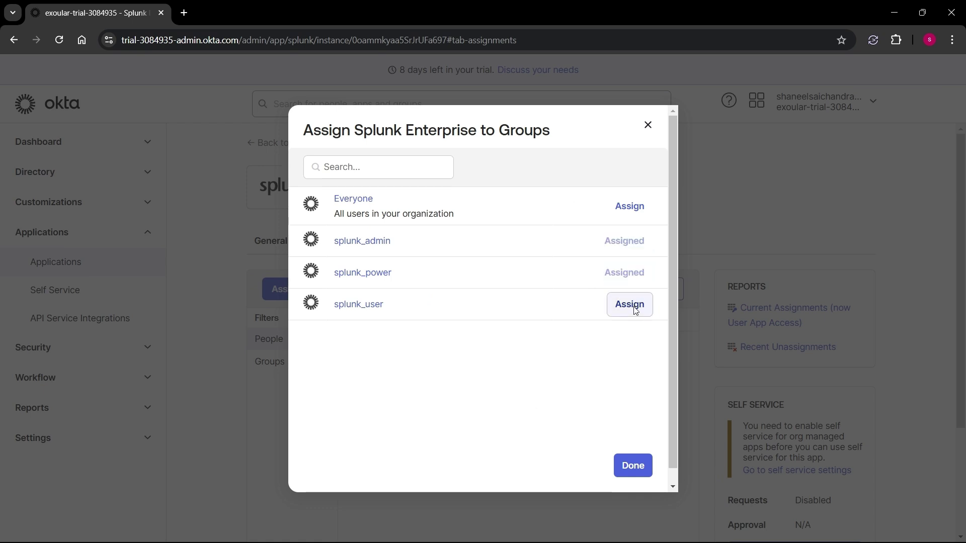
- Copy the Splunk app's identity provider metadata URL from its Sign On tab
{"action": "left_click", "coordinate": [633, 465]}
{"action": "left_click", "coordinate": [322, 242]}
{"action": "scroll", "coordinate": [290, 246], "scroll_direction": "down", "scroll_amount": 5}
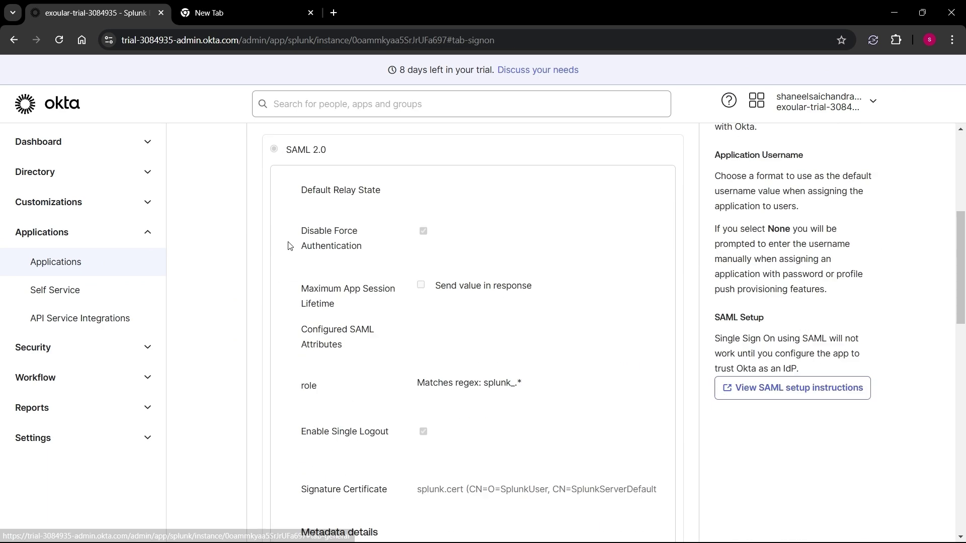
{"action": "scroll", "coordinate": [289, 246], "scroll_direction": "down", "scroll_amount": 7}
{"action": "left_click", "coordinate": [367, 260]}
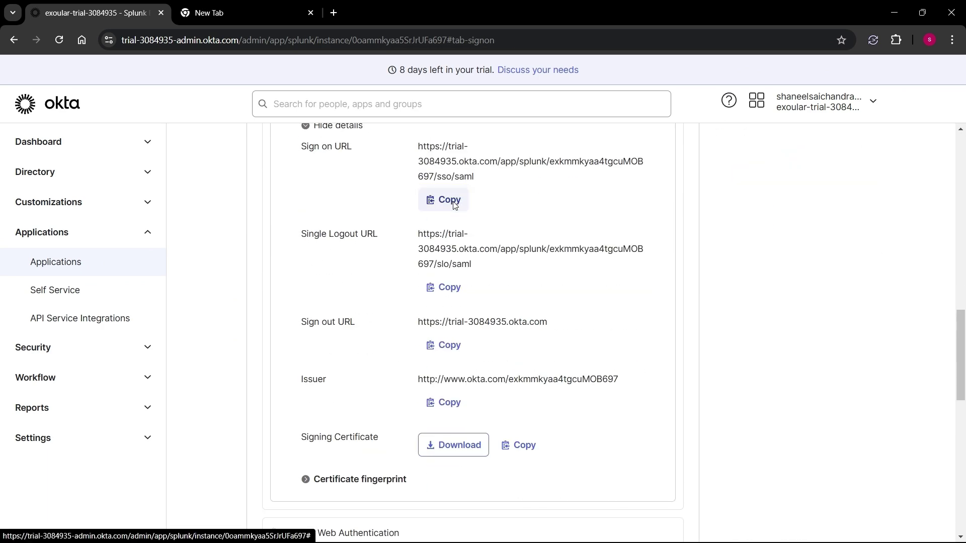
{"action": "scroll", "coordinate": [349, 222], "scroll_direction": "up", "scroll_amount": 5}
{"action": "left_click", "coordinate": [453, 343]}
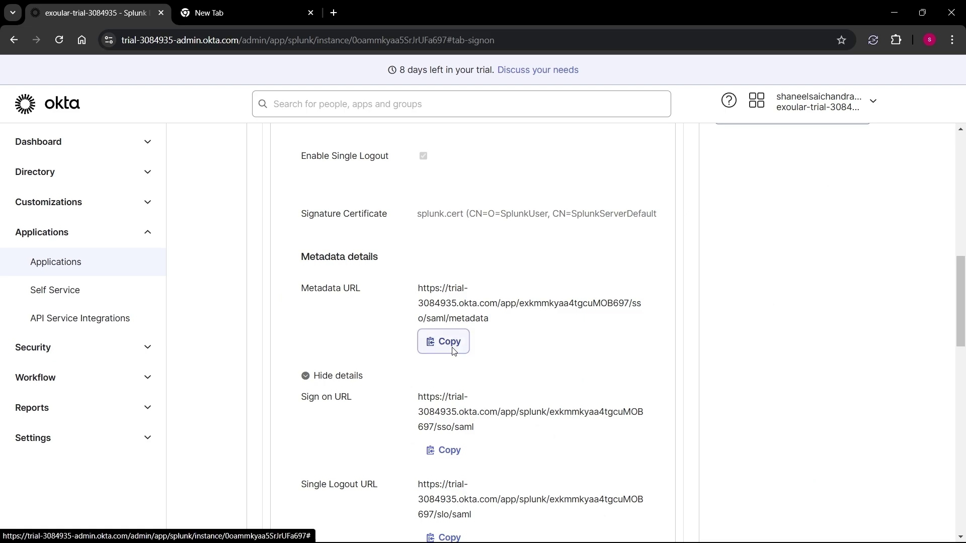
- Load the metadata URL in a new tab and save it as metadata.xml in splunksaml
{"action": "left_click", "coordinate": [216, 17]}
{"action": "left_click", "coordinate": [221, 40]}
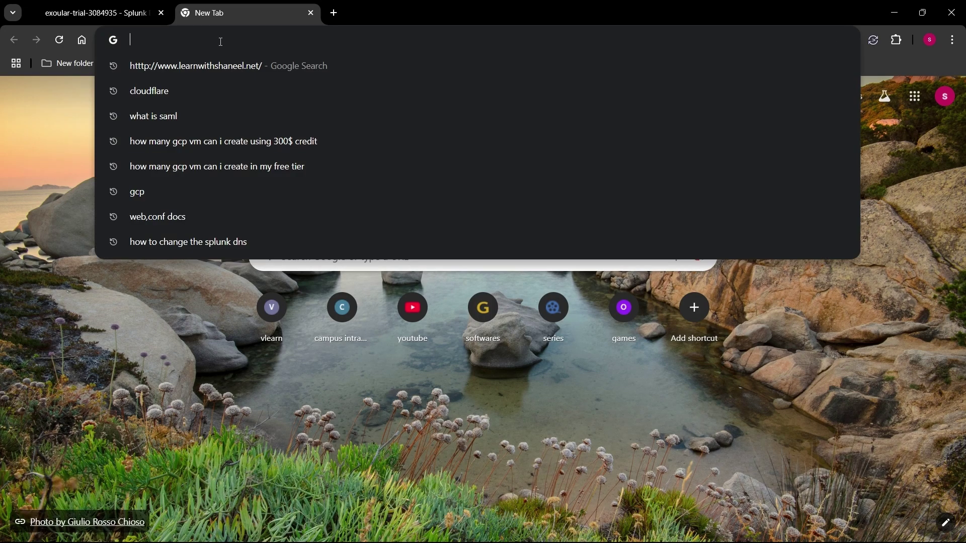
{"action": "key", "text": "ctrl+v"}
{"action": "key", "text": "Return"}
{"action": "right_click", "coordinate": [291, 247]}
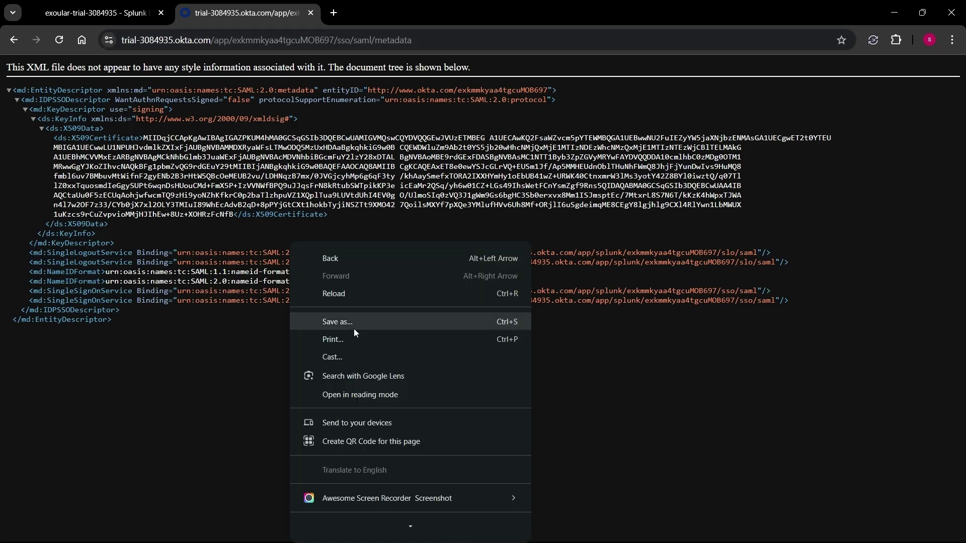
{"action": "left_click", "coordinate": [351, 322]}
{"action": "double_click", "coordinate": [134, 112]}
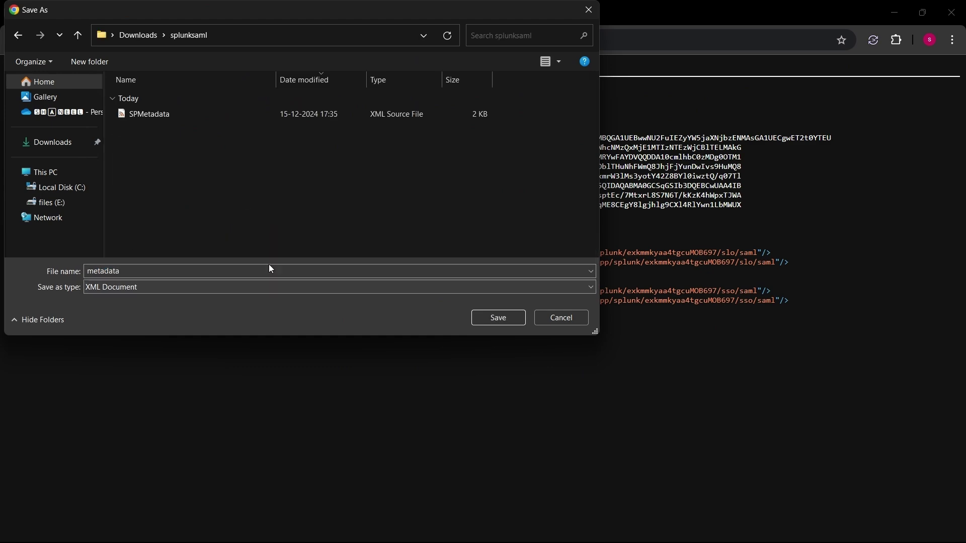
{"action": "left_click", "coordinate": [498, 318]}
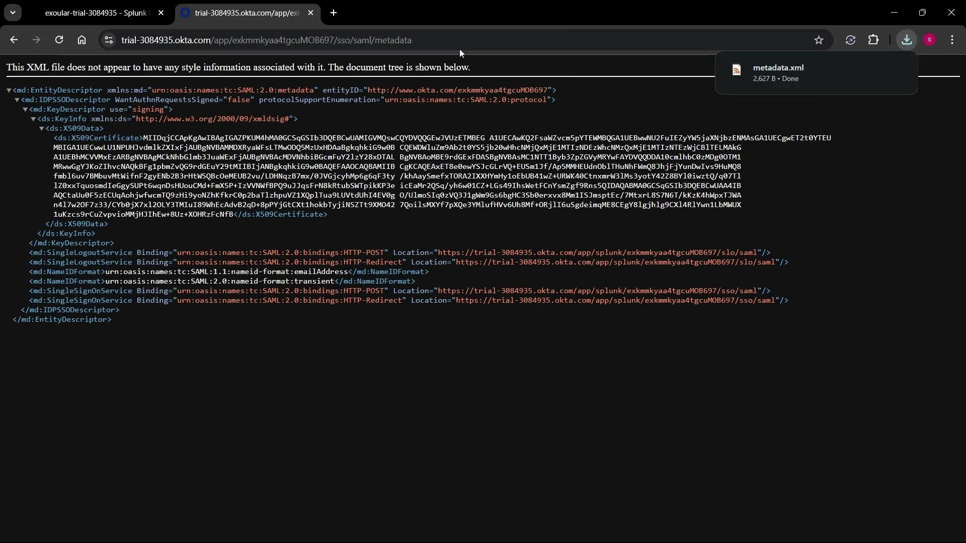
{"action": "key", "text": "alt+Tab"}
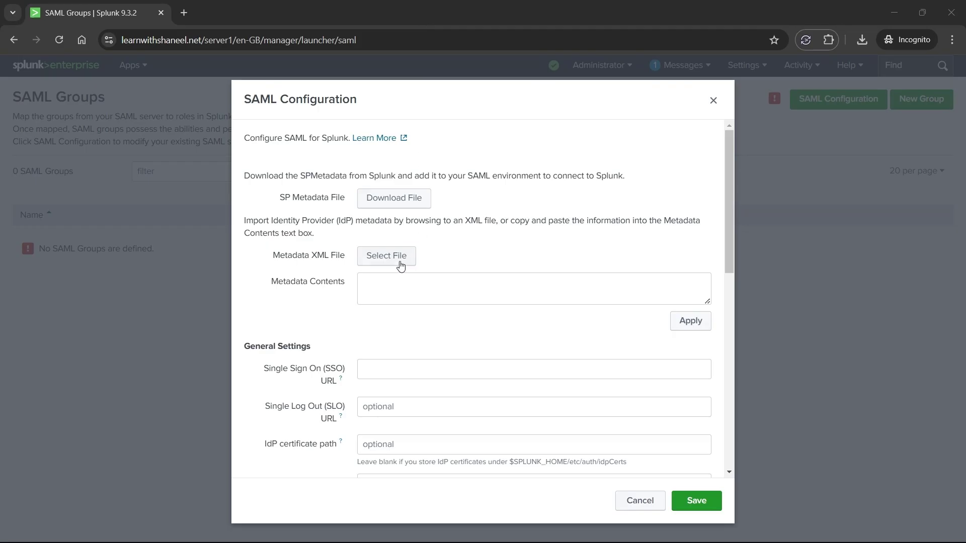
- Import metadata.xml as the identity provider metadata in SAML Configuration
{"action": "left_click", "coordinate": [401, 267]}
{"action": "left_click", "coordinate": [195, 113]}
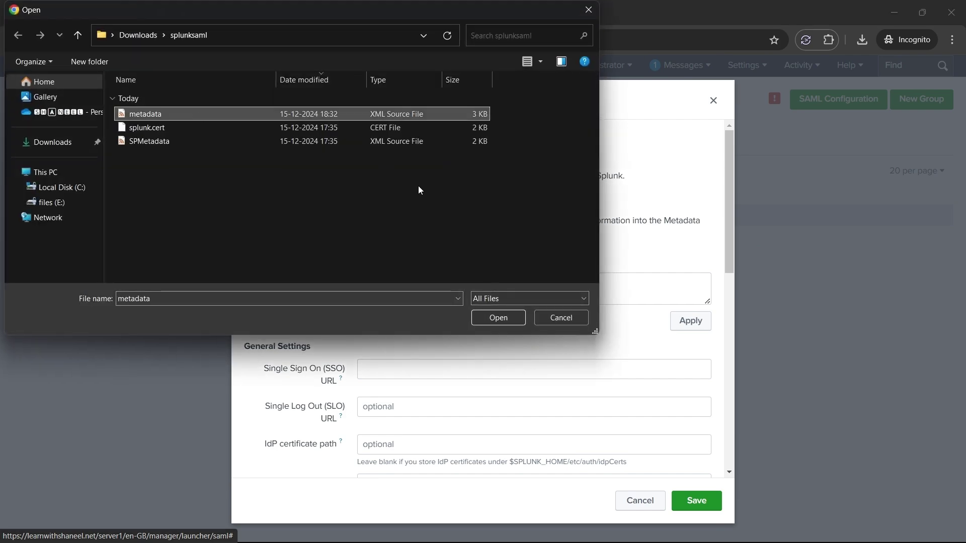
{"action": "left_click", "coordinate": [497, 319]}
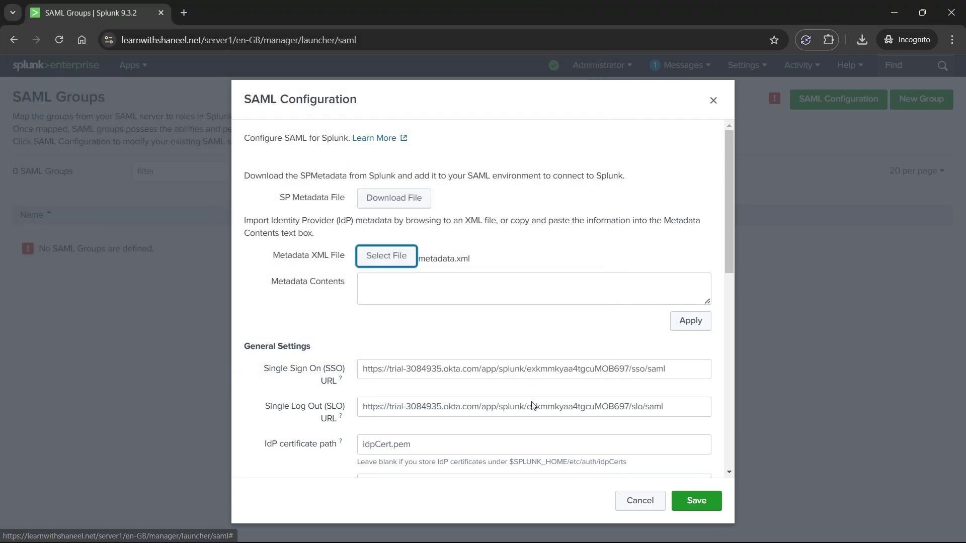
- Set the Entity ID to splunk-saml and enable Sign AuthnRequest
{"action": "scroll", "coordinate": [452, 337], "scroll_direction": "down", "scroll_amount": 1}
{"action": "scroll", "coordinate": [404, 201], "scroll_direction": "down", "scroll_amount": 3}
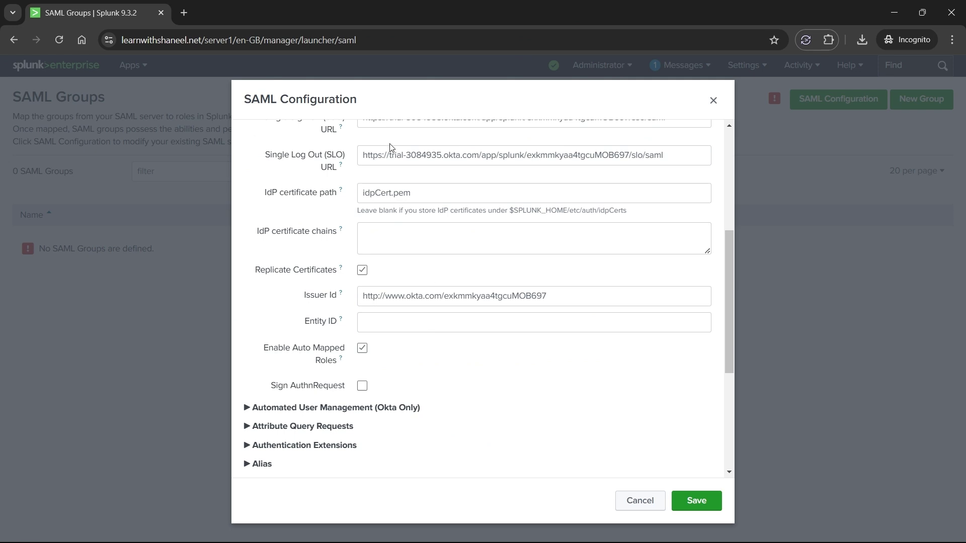
{"action": "left_click", "coordinate": [405, 323]}
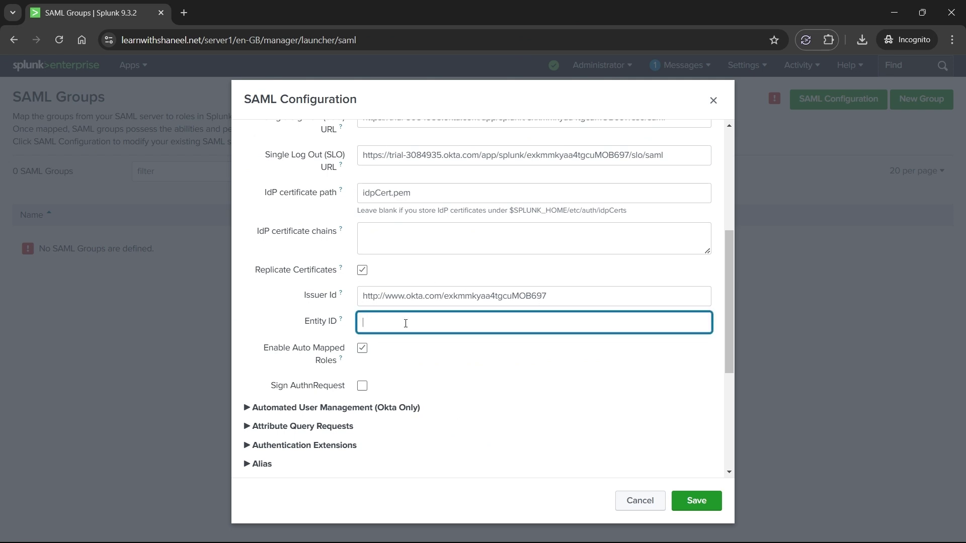
{"action": "type", "text": "splunk-saml"}
{"action": "left_click_drag", "start_coordinate": [277, 392], "coordinate": [358, 392]}
{"action": "left_click", "coordinate": [362, 386]}
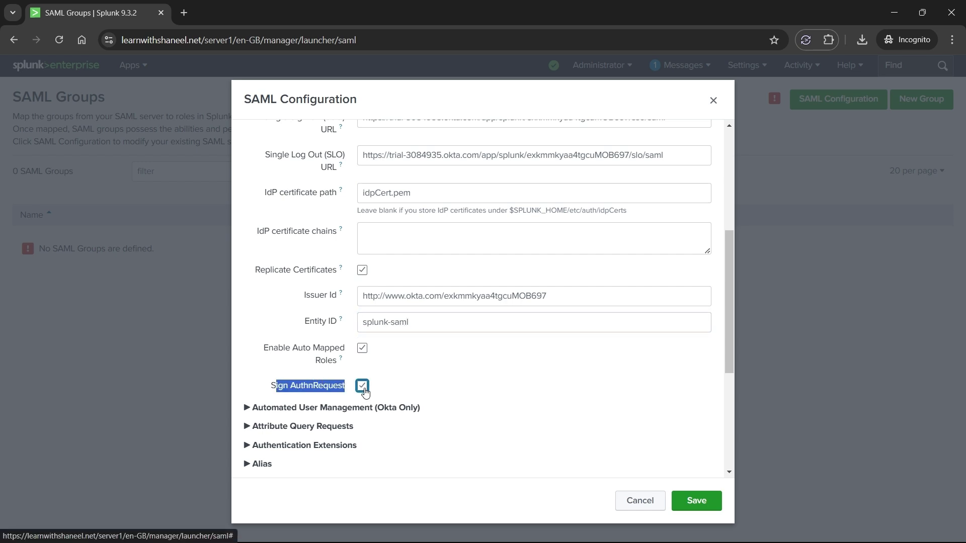
{"action": "left_click", "coordinate": [457, 380]}
{"action": "scroll", "coordinate": [458, 381], "scroll_direction": "down", "scroll_amount": 5}
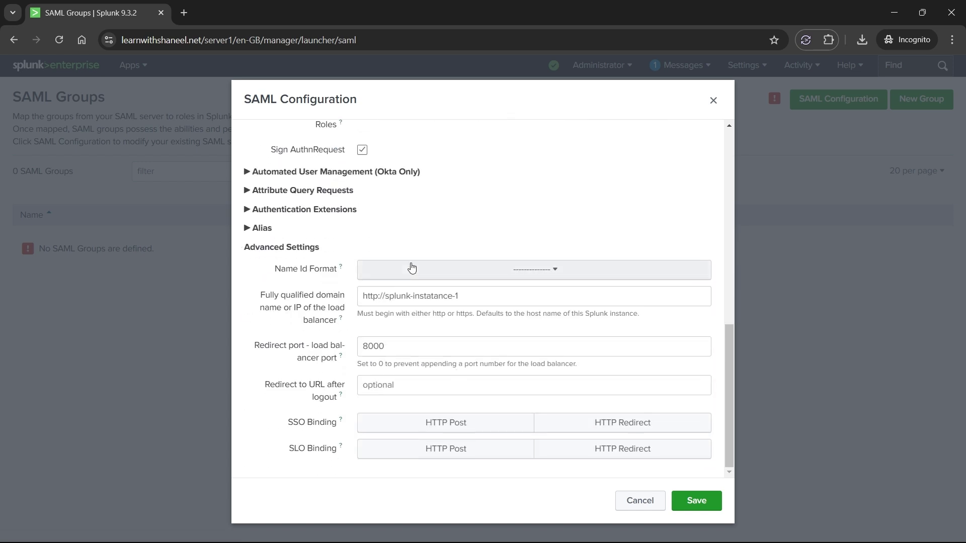
{"action": "left_click", "coordinate": [483, 297]}
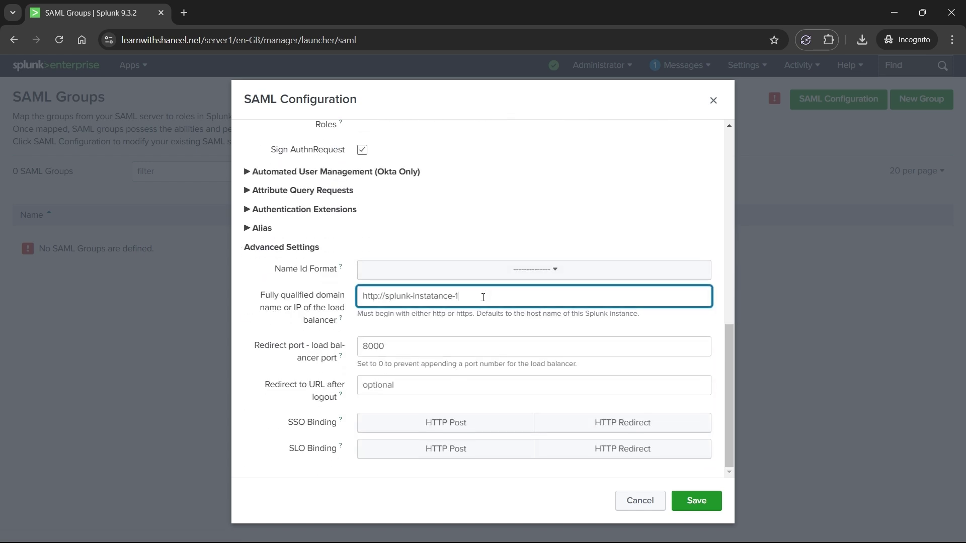
{"action": "left_click", "coordinate": [126, 44]}
{"action": "left_click", "coordinate": [126, 44]}
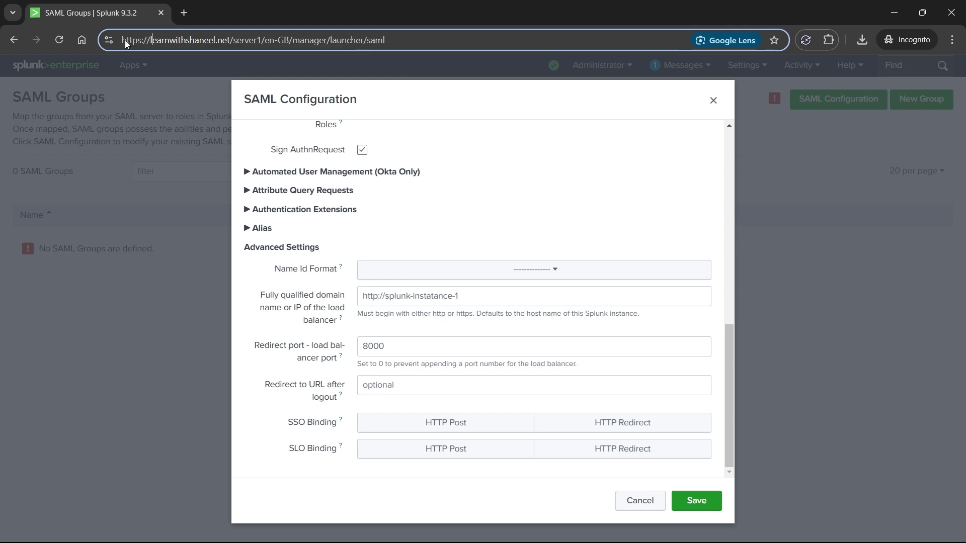
{"action": "left_click_drag", "start_coordinate": [123, 39], "coordinate": [262, 54]}
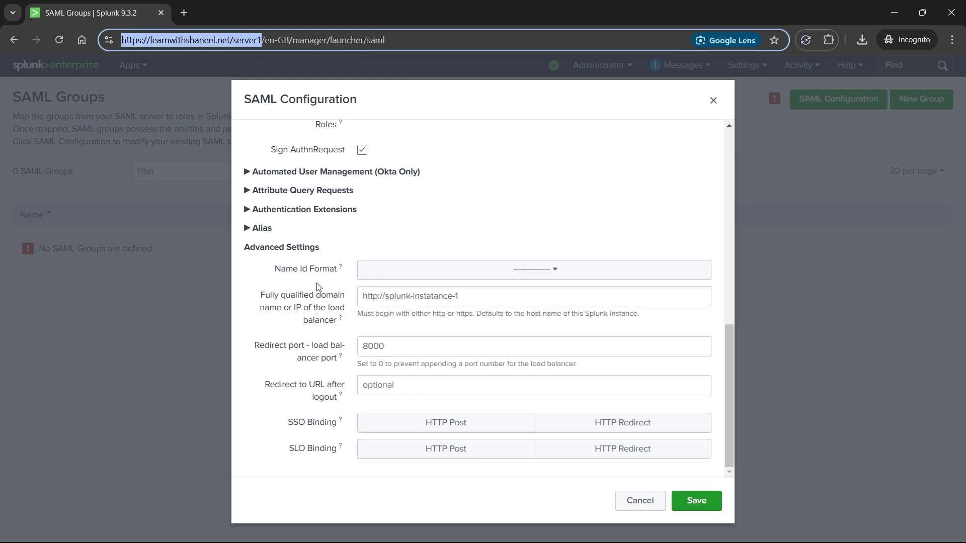
{"action": "left_click", "coordinate": [469, 302]}
{"action": "key", "text": "ctrl+a"}
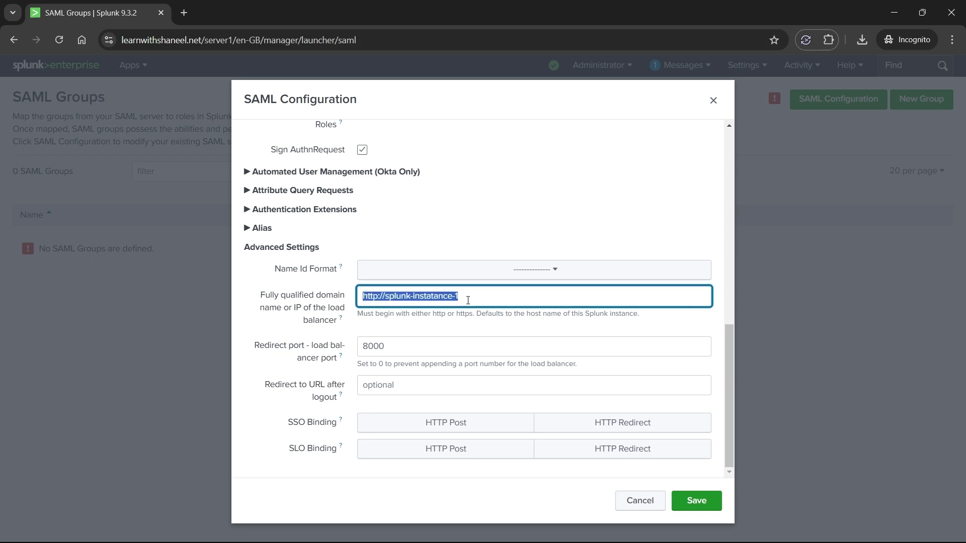
{"action": "key", "text": "ctrl+v"}
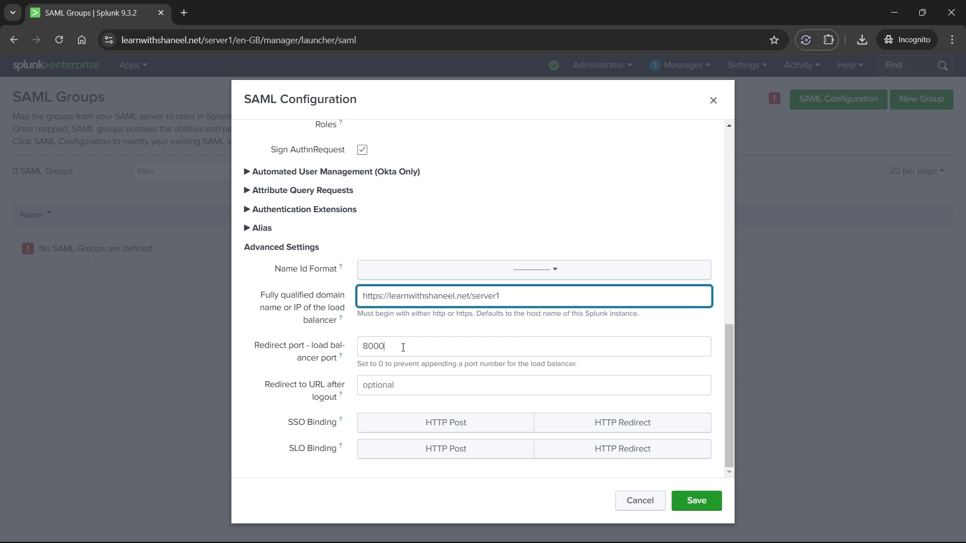
- Set the redirect port to 0 and save the SAML configuration
{"action": "left_click", "coordinate": [403, 347]}
{"action": "key", "text": "ctrl+a"}
{"action": "key", "text": "BackSpace"}
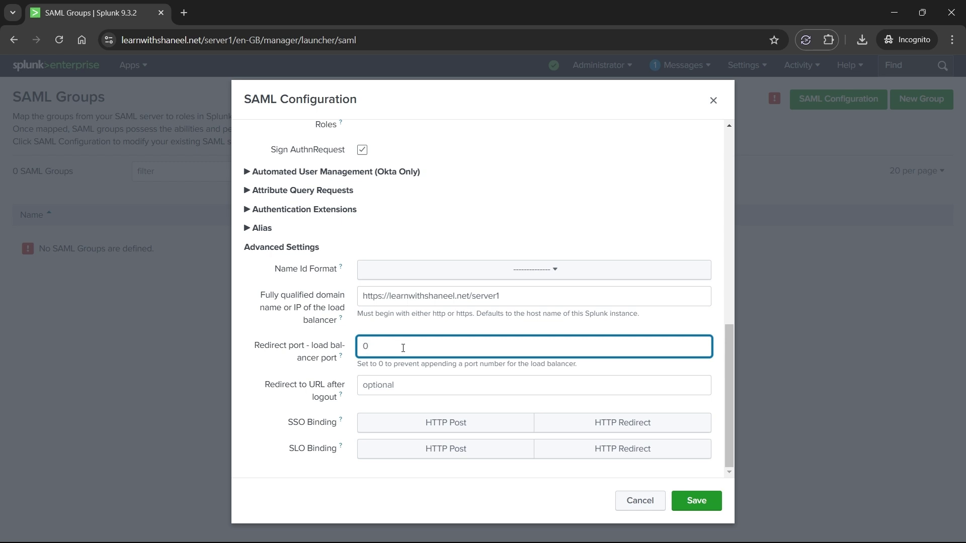
{"action": "left_click", "coordinate": [691, 505]}
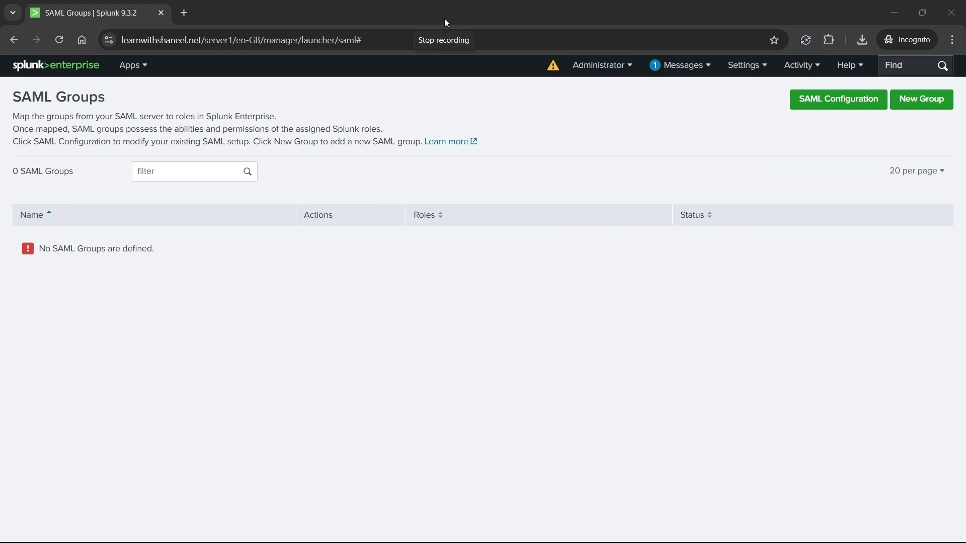
- Create the SAML group splunk_admin with the admin role
{"action": "left_click", "coordinate": [921, 99]}
{"action": "left_click", "coordinate": [381, 147]}
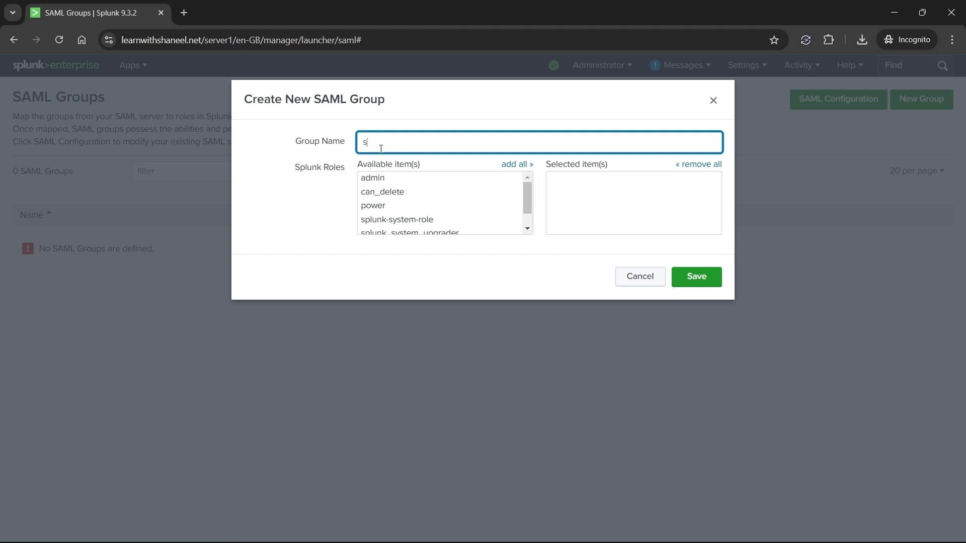
{"action": "type", "text": "splunk_admin"}
{"action": "left_click", "coordinate": [373, 178]}
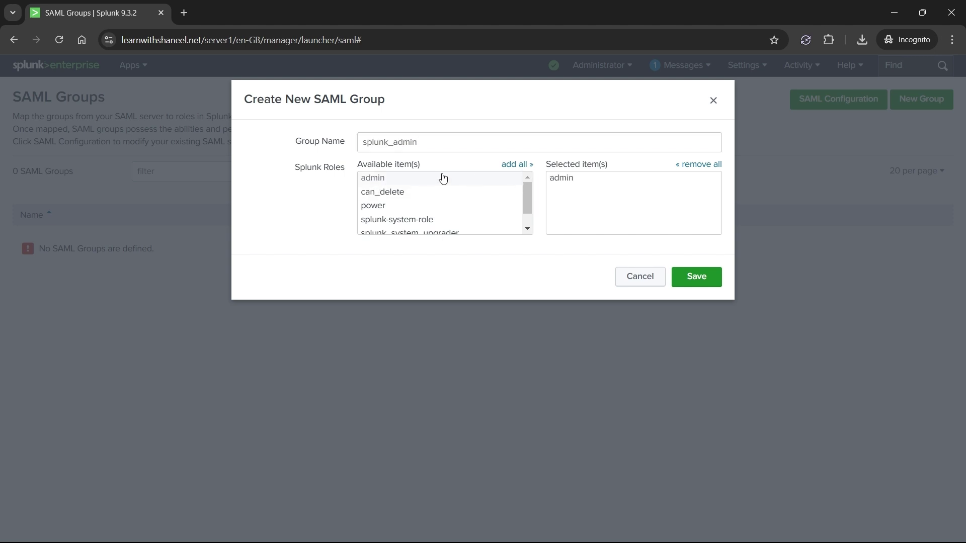
{"action": "left_click", "coordinate": [692, 280]}
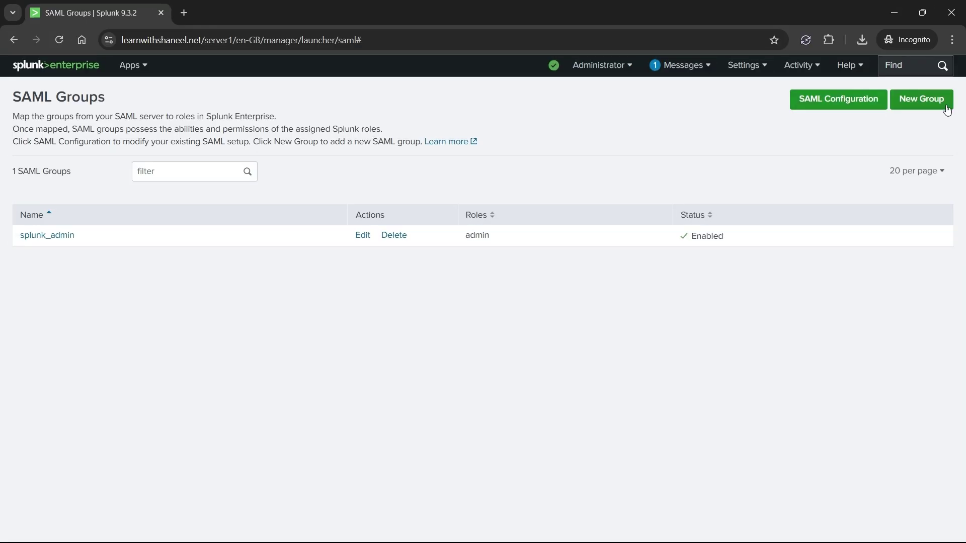
- Create the SAML group splunk_power with the power role
{"action": "left_click", "coordinate": [938, 104]}
{"action": "left_click", "coordinate": [405, 144]}
{"action": "type", "text": "splunk_power"}
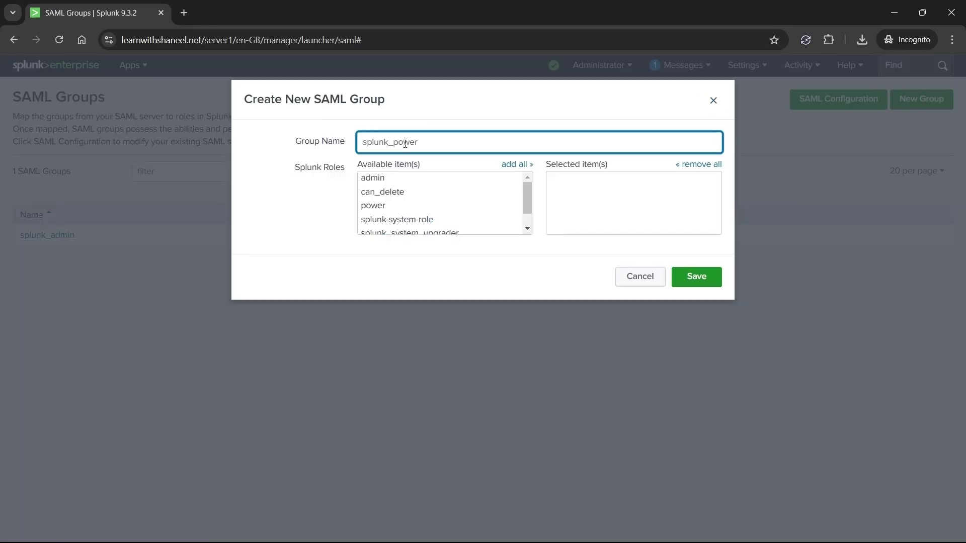
{"action": "left_click", "coordinate": [373, 205]}
{"action": "left_click", "coordinate": [696, 277]}
- Add a third SAML group splunk_user with the user role, fixing the misspelled name
{"action": "left_click", "coordinate": [921, 99]}
{"action": "left_click", "coordinate": [617, 142]}
{"action": "type", "text": "aplunk_user"}
{"action": "scroll", "coordinate": [442, 214], "scroll_direction": "down", "scroll_amount": 2}
{"action": "left_click", "coordinate": [373, 228]}
{"action": "left_click", "coordinate": [360, 142]}
{"action": "key", "text": "Delete"}
{"action": "type", "text": "s"}
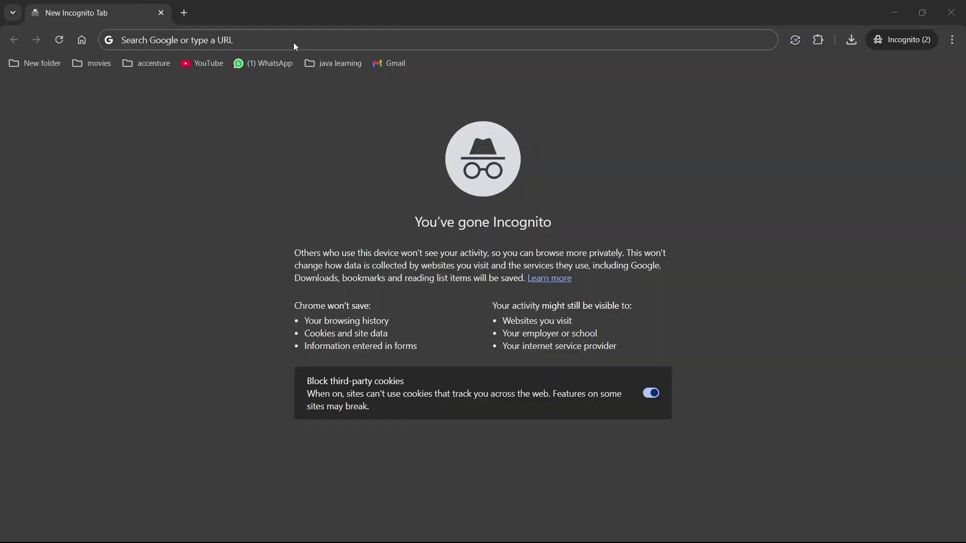
- Open the server1 Splunk address, sign in as the admin account, and start Okta Verify setup
{"action": "left_click", "coordinate": [149, 41]}
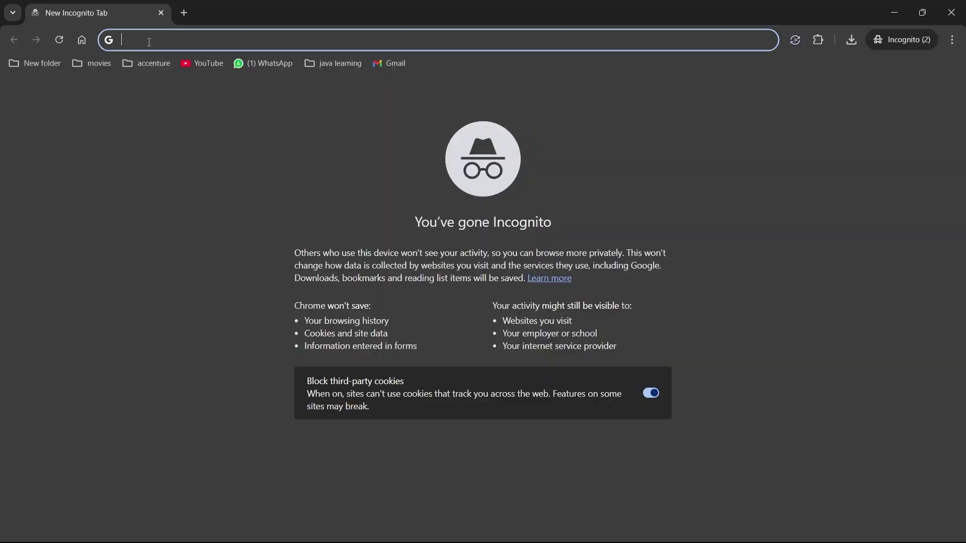
{"action": "type", "text": "lear"}
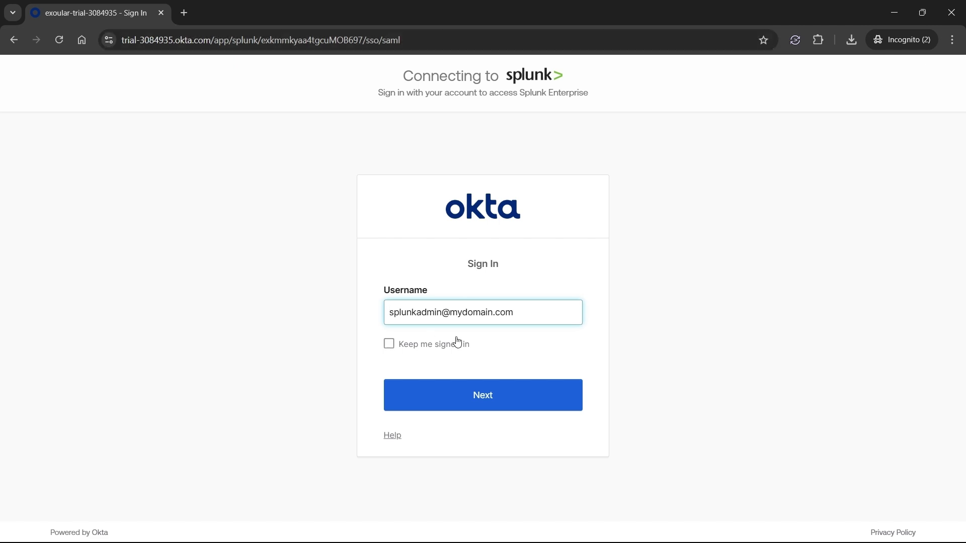
{"action": "left_click", "coordinate": [460, 399]}
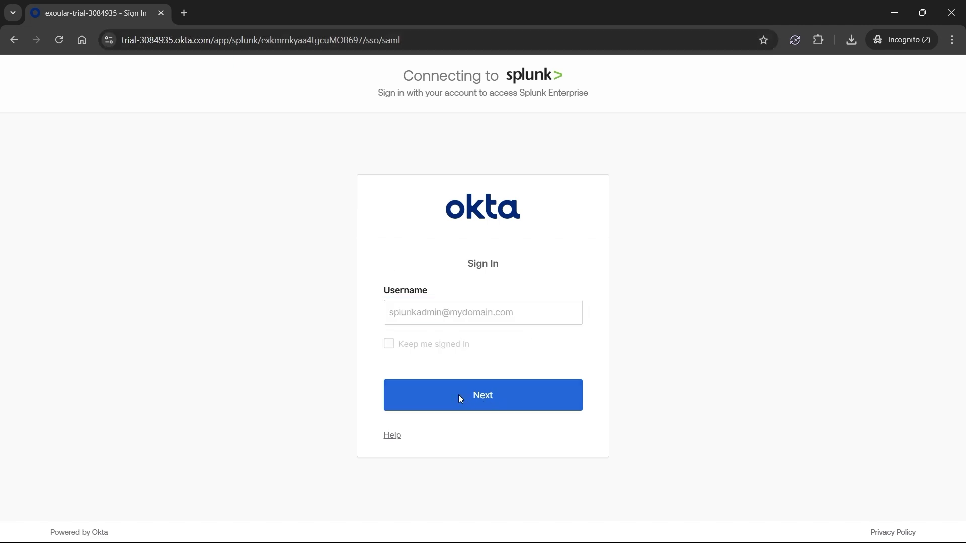
{"action": "left_click", "coordinate": [454, 385]}
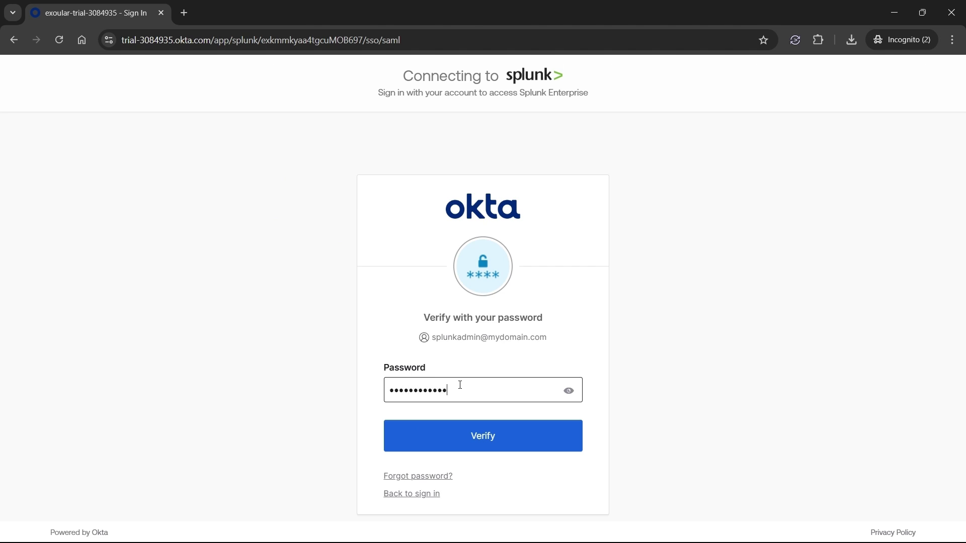
{"action": "key", "text": "Return"}
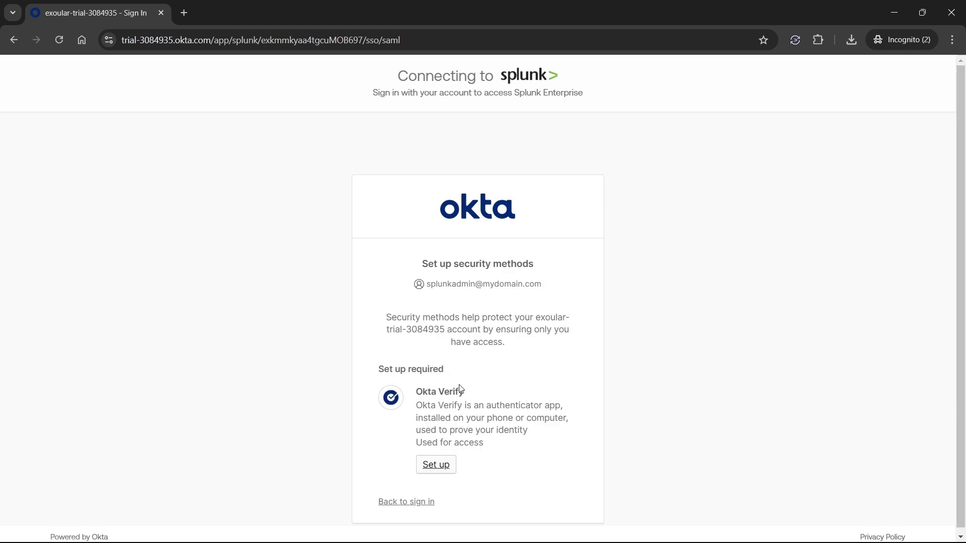
{"action": "left_click", "coordinate": [430, 469]}
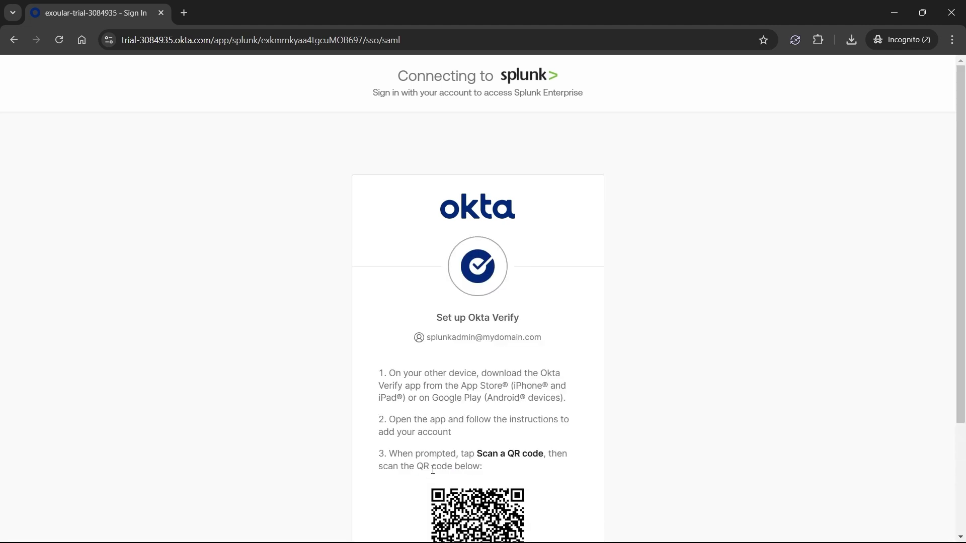
{"action": "scroll", "coordinate": [433, 469], "scroll_direction": "down", "scroll_amount": 3}
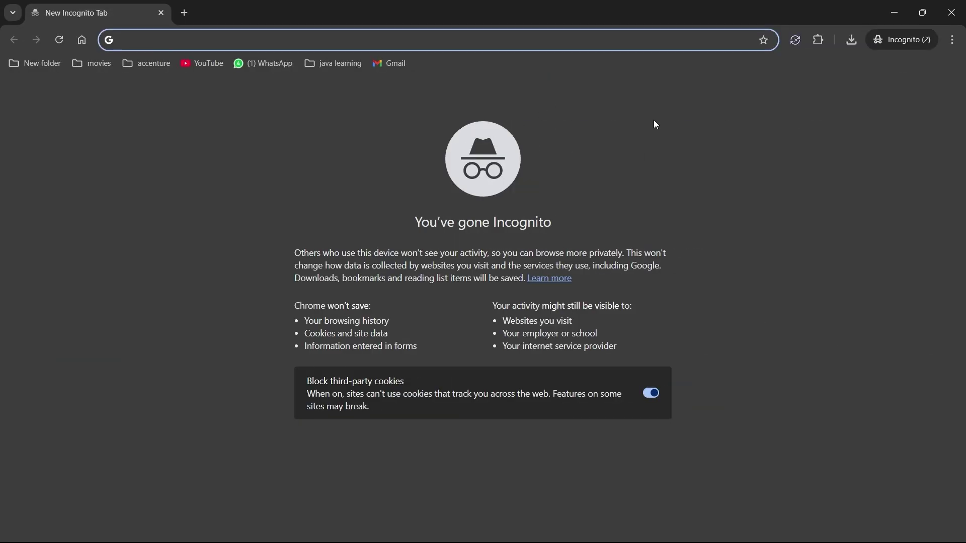
- Open learnwithshaneel.net/server1, submit the admin username, and verify with a push notification
{"action": "type", "text": "learnwithshaneel.net"}
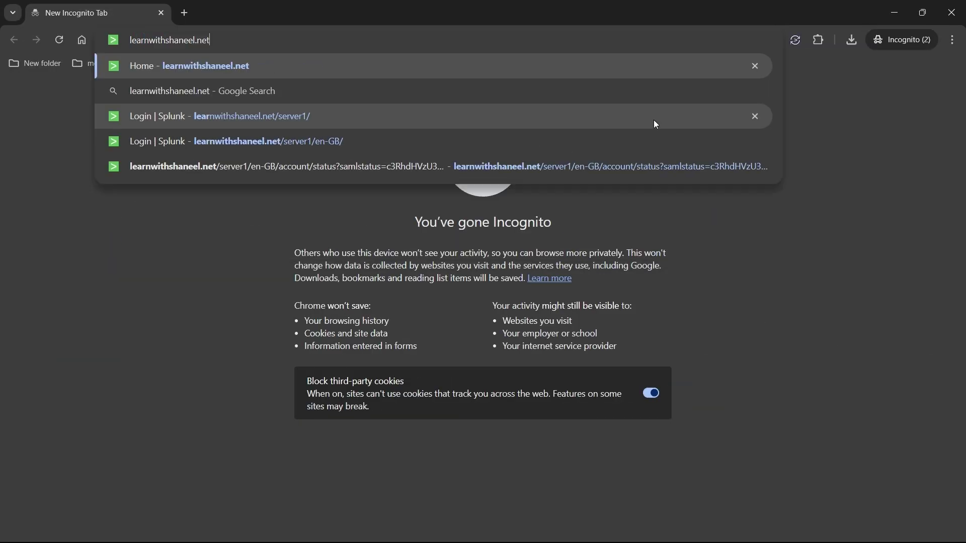
{"action": "type", "text": "/ser"}
{"action": "key", "text": "Return"}
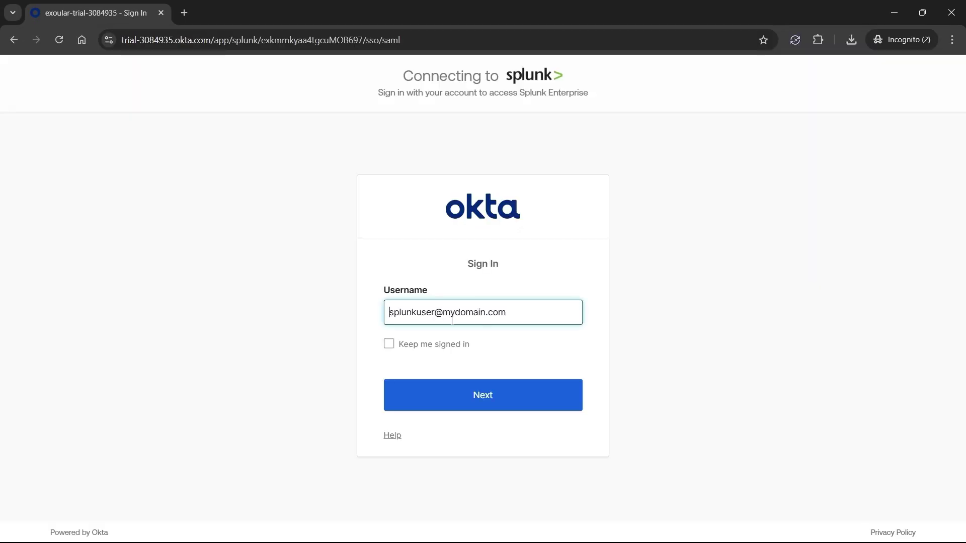
{"action": "left_click", "coordinate": [437, 316]}
{"action": "key", "text": "BackSpace"}
{"action": "key", "text": "BackSpace"}
{"action": "key", "text": "BackSpace"}
{"action": "key", "text": "BackSpace"}
{"action": "type", "text": "admin"}
{"action": "key", "text": "Return"}
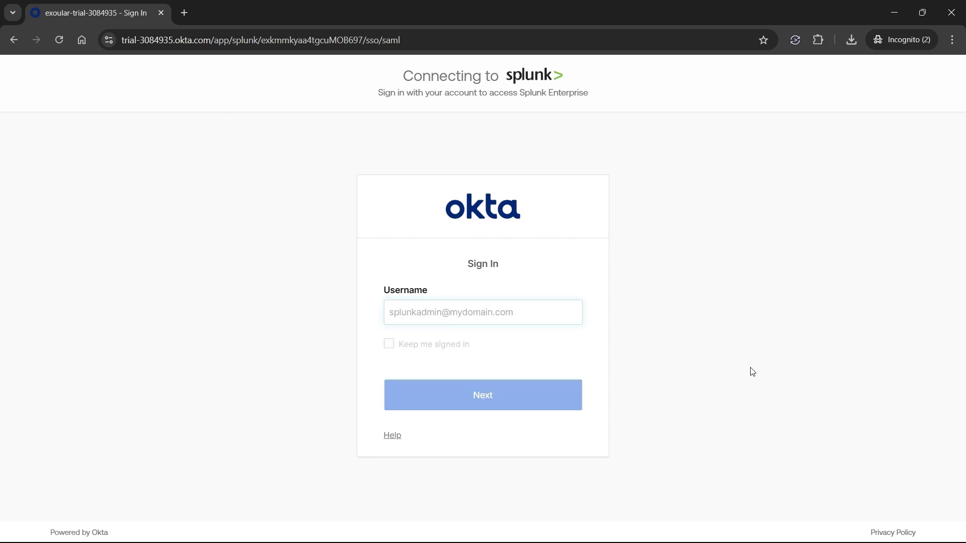
{"action": "left_click", "coordinate": [560, 394]}
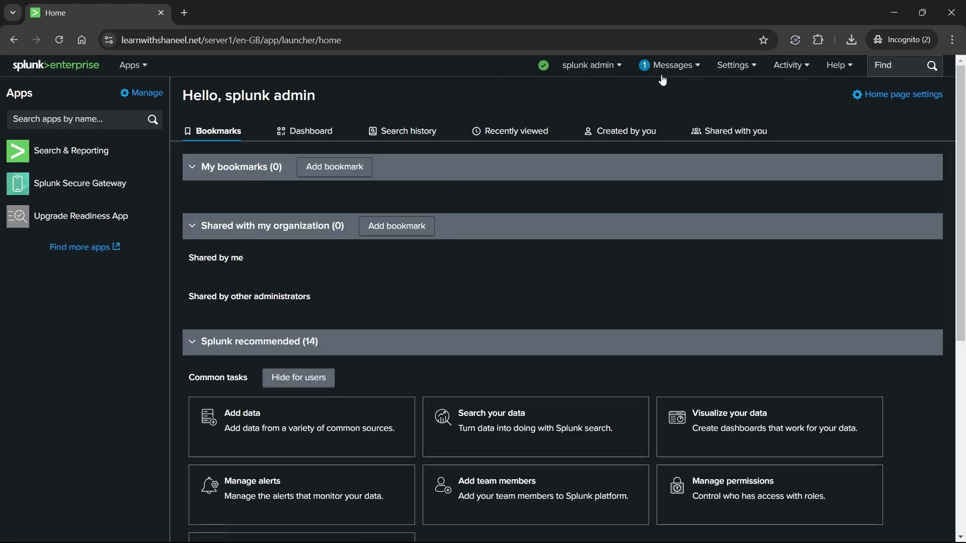
- Open Settings > Users and inspect the admin SSO user's details and admin role
{"action": "left_click", "coordinate": [733, 66]}
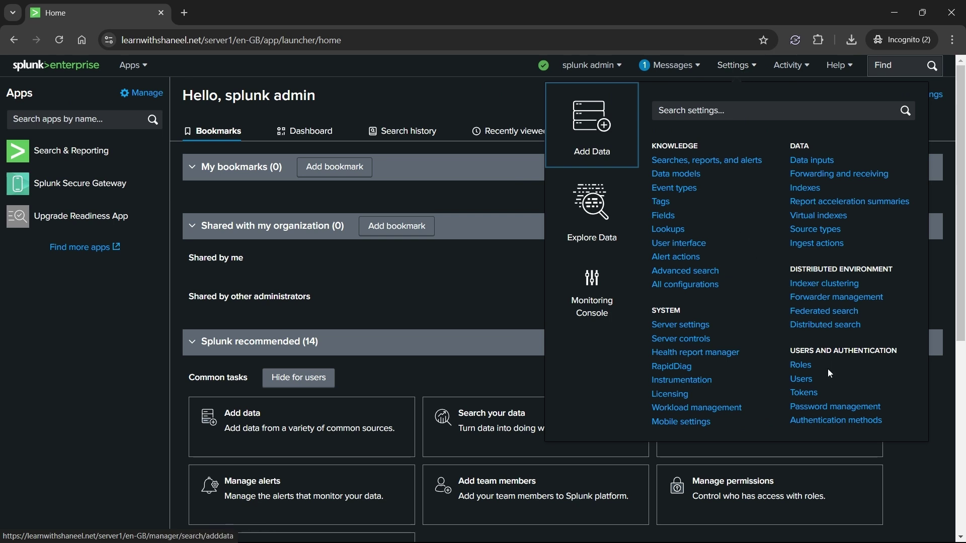
{"action": "left_click", "coordinate": [805, 382]}
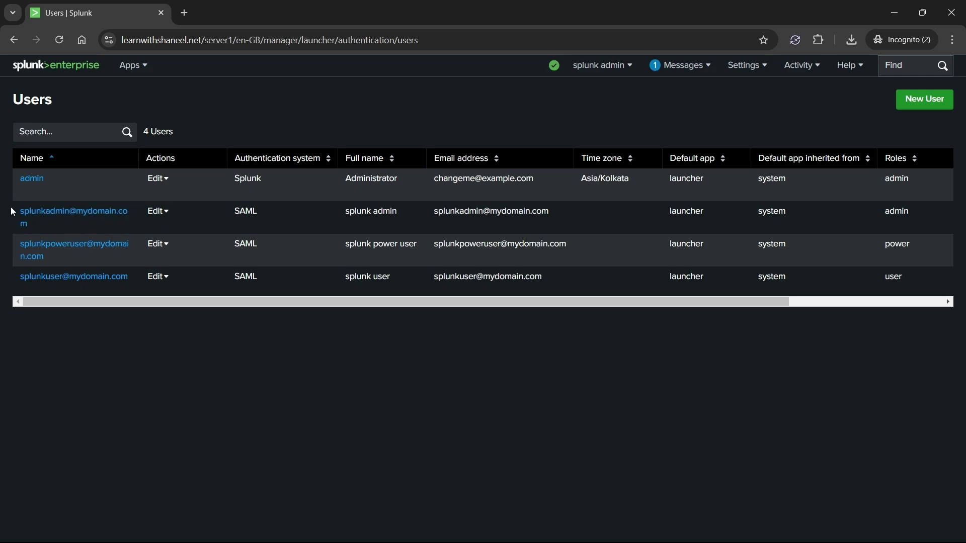
{"action": "left_click_drag", "start_coordinate": [12, 208], "coordinate": [199, 218]}
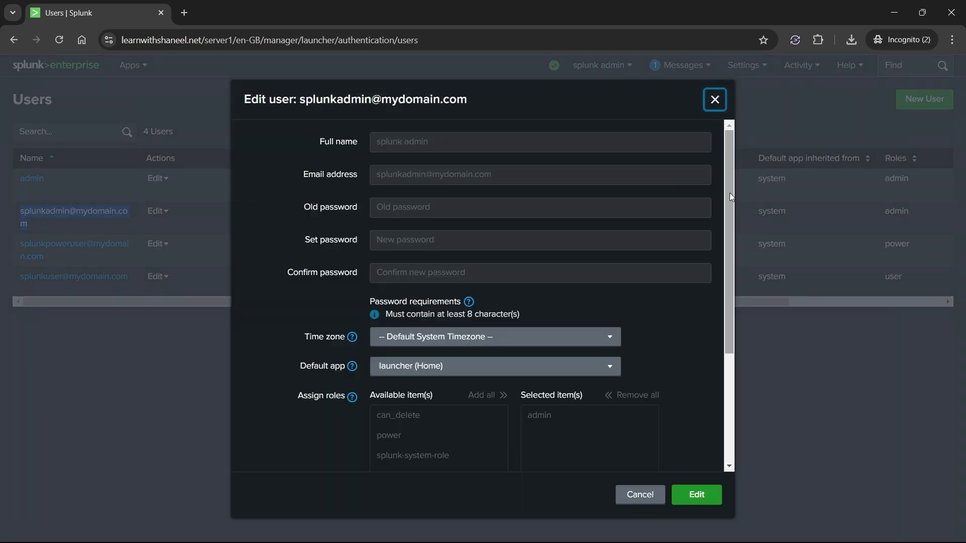
{"action": "left_click", "coordinate": [714, 98]}
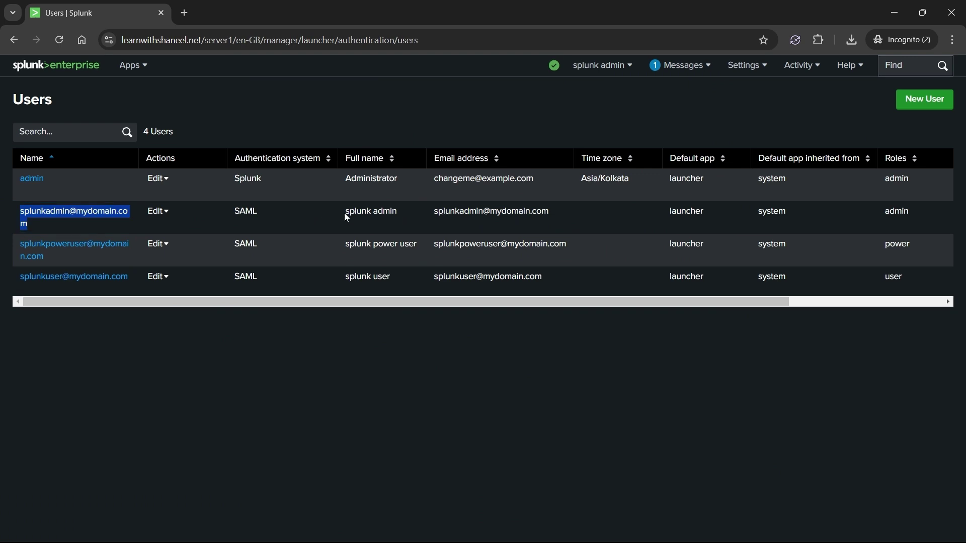
{"action": "left_click", "coordinate": [879, 210]}
{"action": "double_click", "coordinate": [900, 211]}
{"action": "left_click", "coordinate": [722, 397]}
- Inspect the power SSO user's details and confirm its power role
{"action": "left_click", "coordinate": [25, 260]}
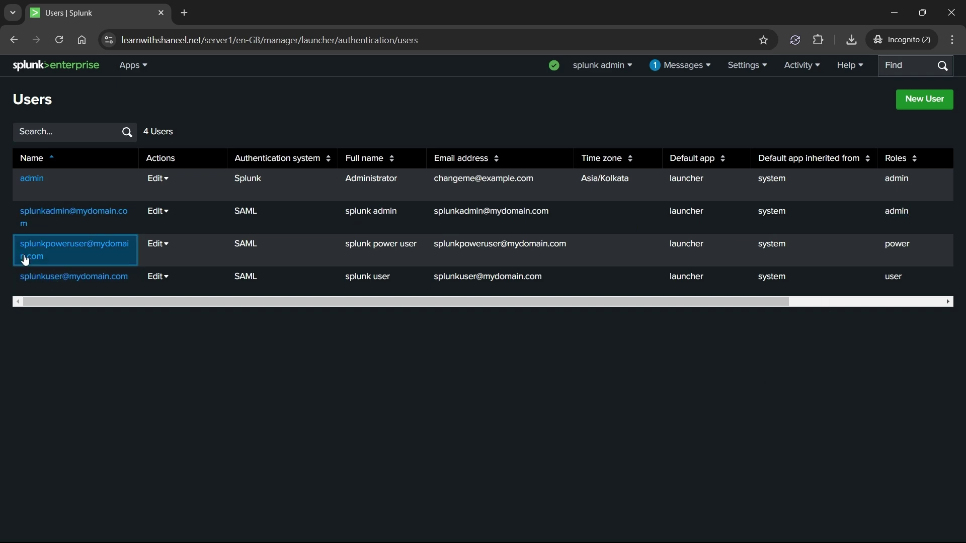
{"action": "left_click_drag", "start_coordinate": [68, 260], "coordinate": [25, 246]}
{"action": "left_click", "coordinate": [19, 245]}
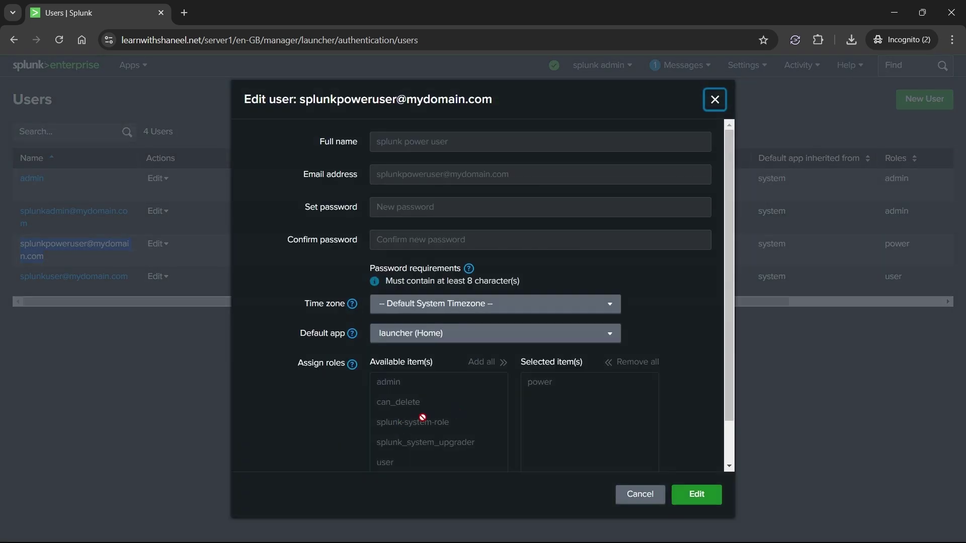
{"action": "left_click", "coordinate": [714, 99]}
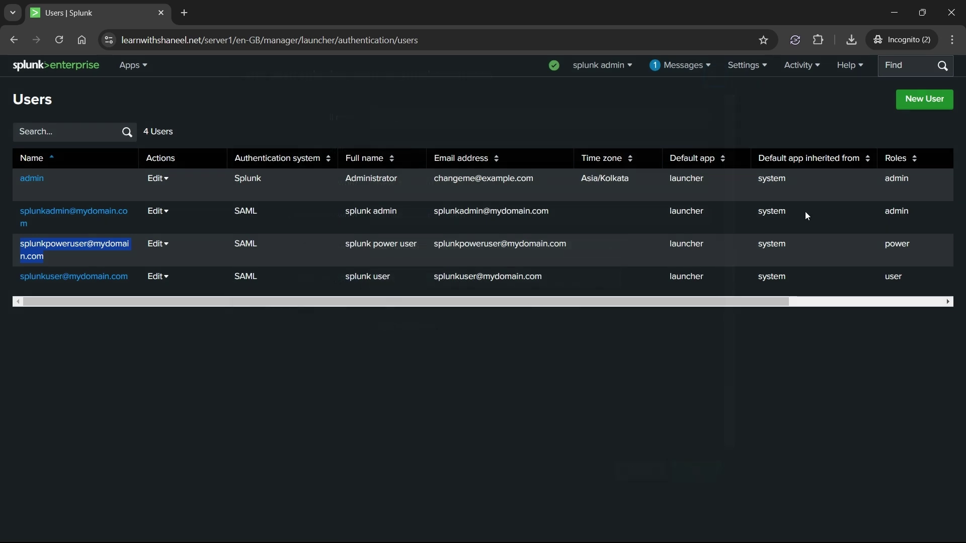
{"action": "double_click", "coordinate": [904, 243]}
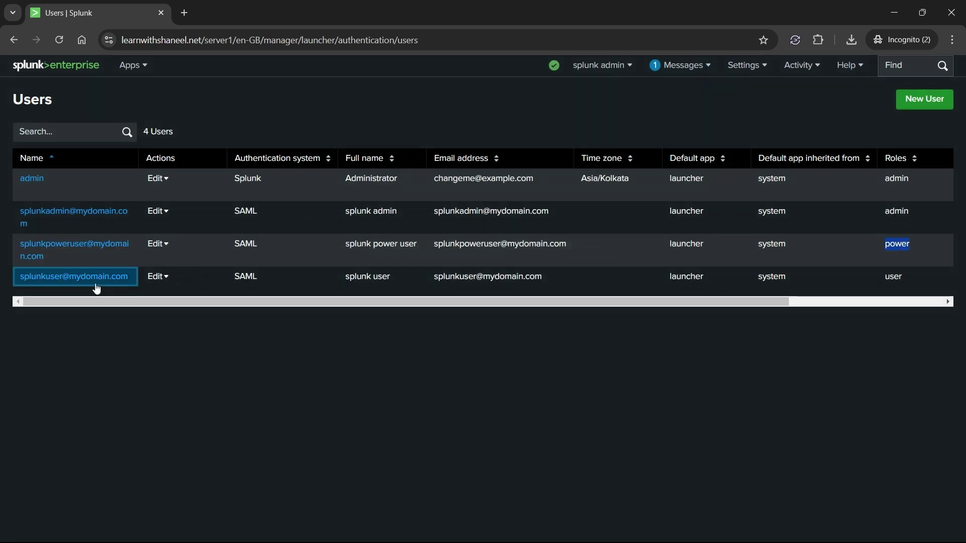